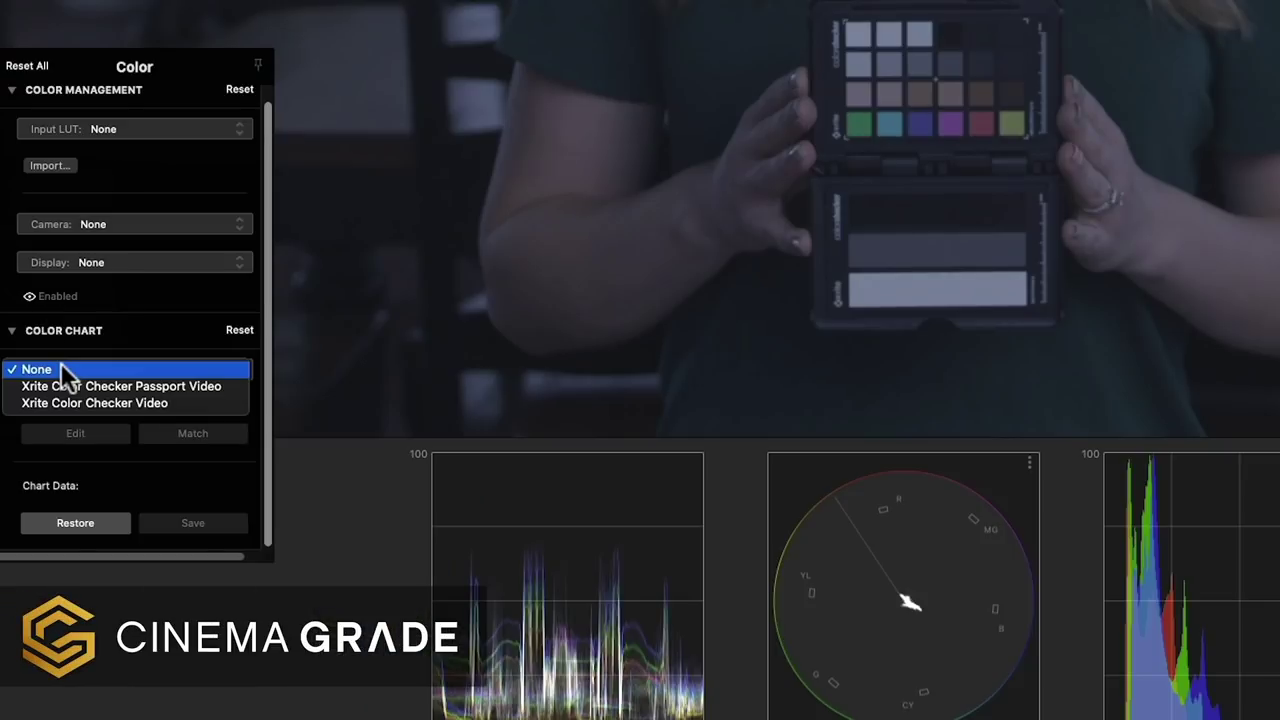
Auto-correct against the Xrite Color Checker Passport Video chart, then apply a Look Transfer match.
left_click(125, 384)
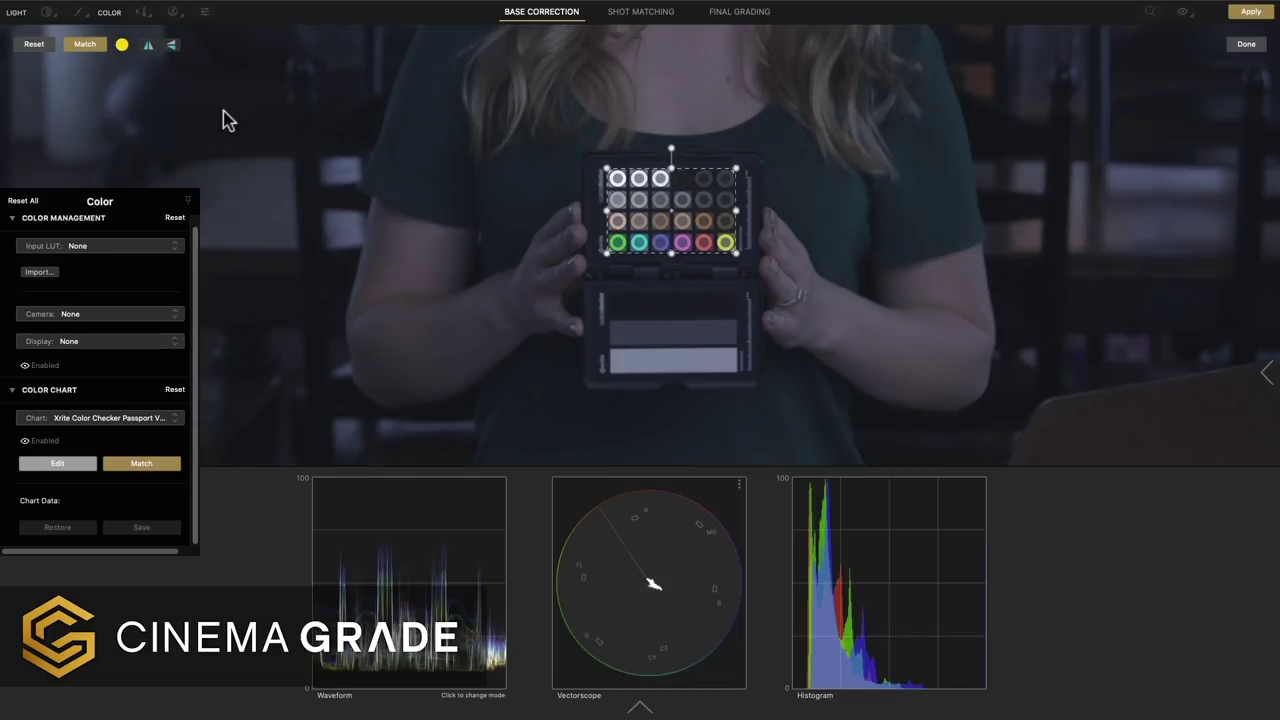
left_click(82, 46)
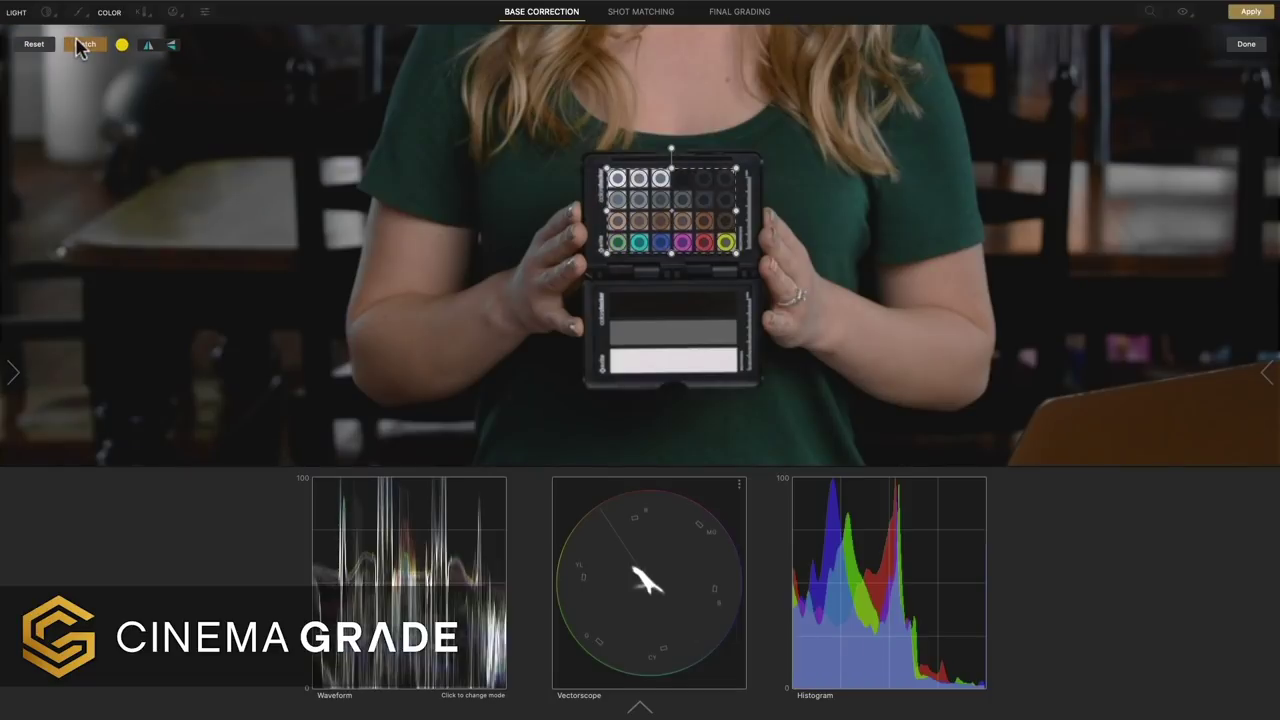
left_click(1246, 44)
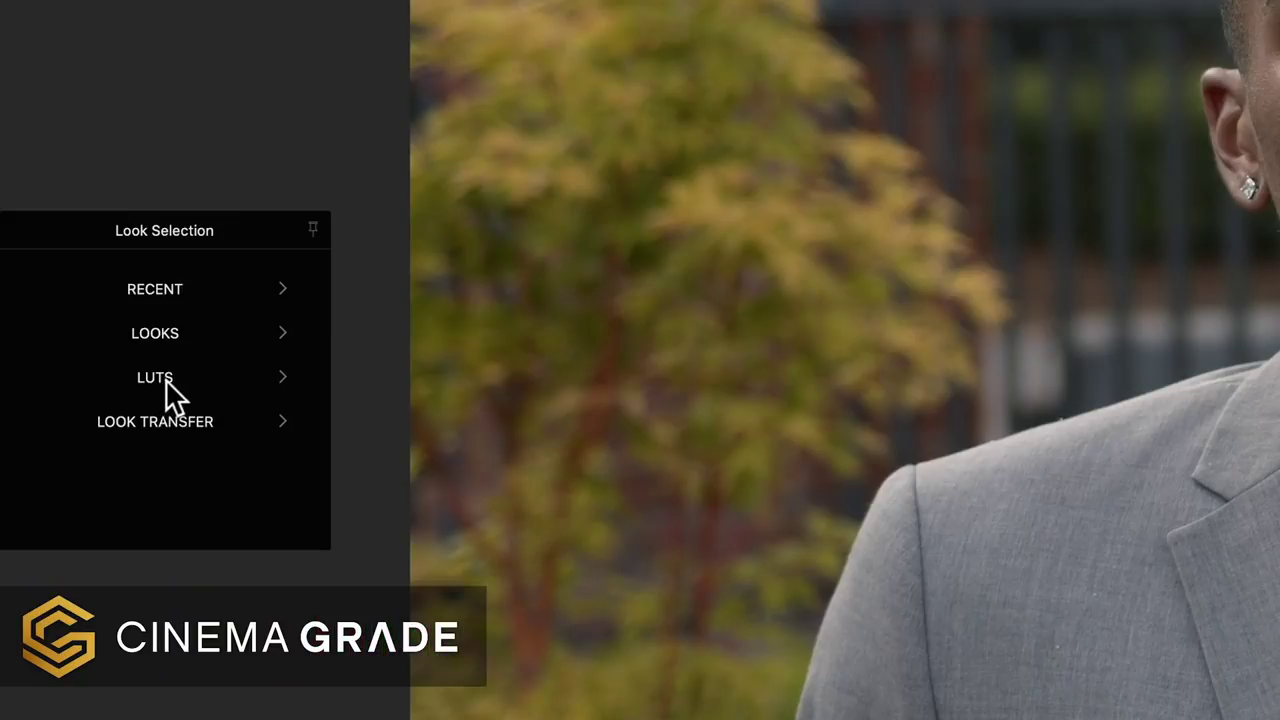
left_click(165, 379)
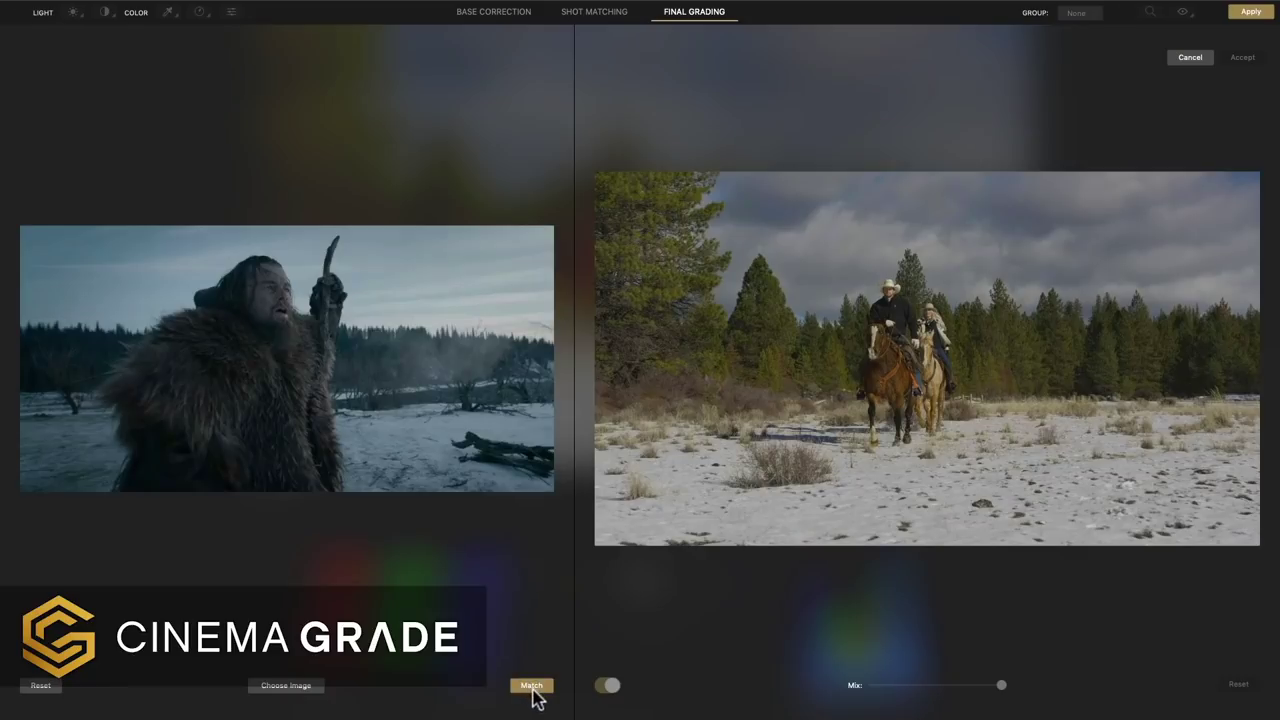
left_click(627, 679)
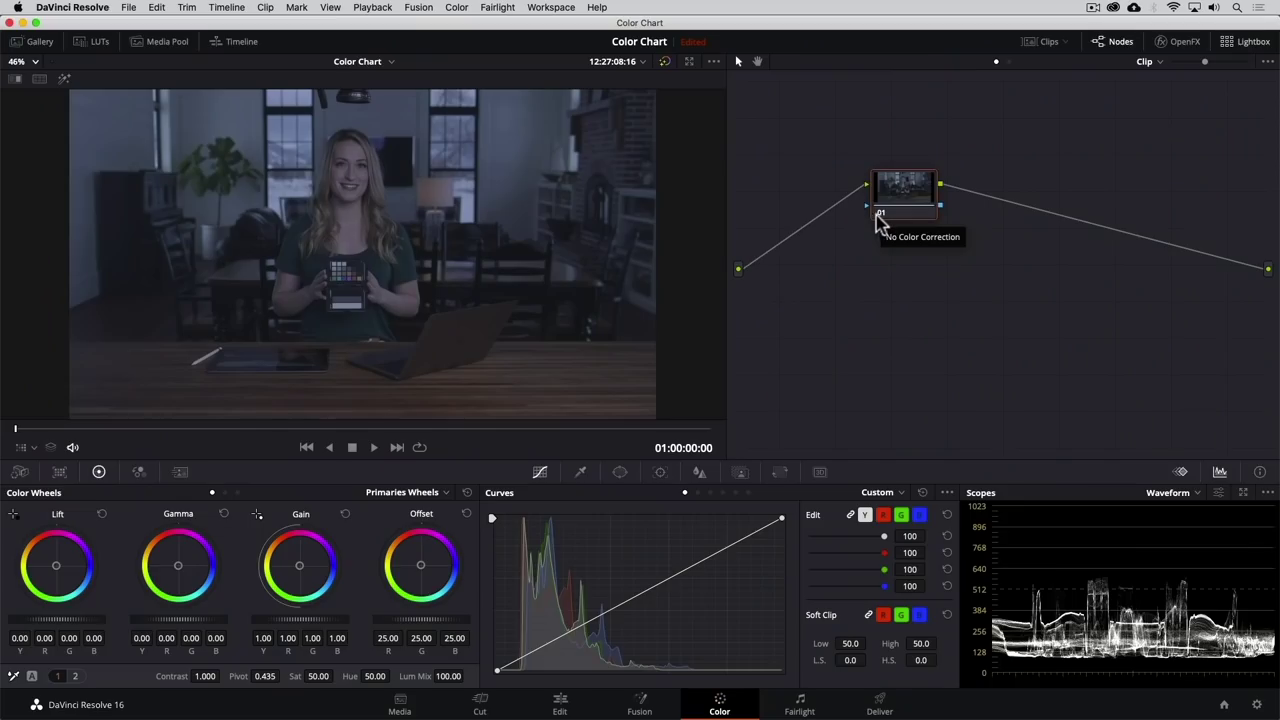
Choose the X-Rite ColorChecker Passport Video chart and show the Color Chart overlay in the viewer.
left_click(60, 473)
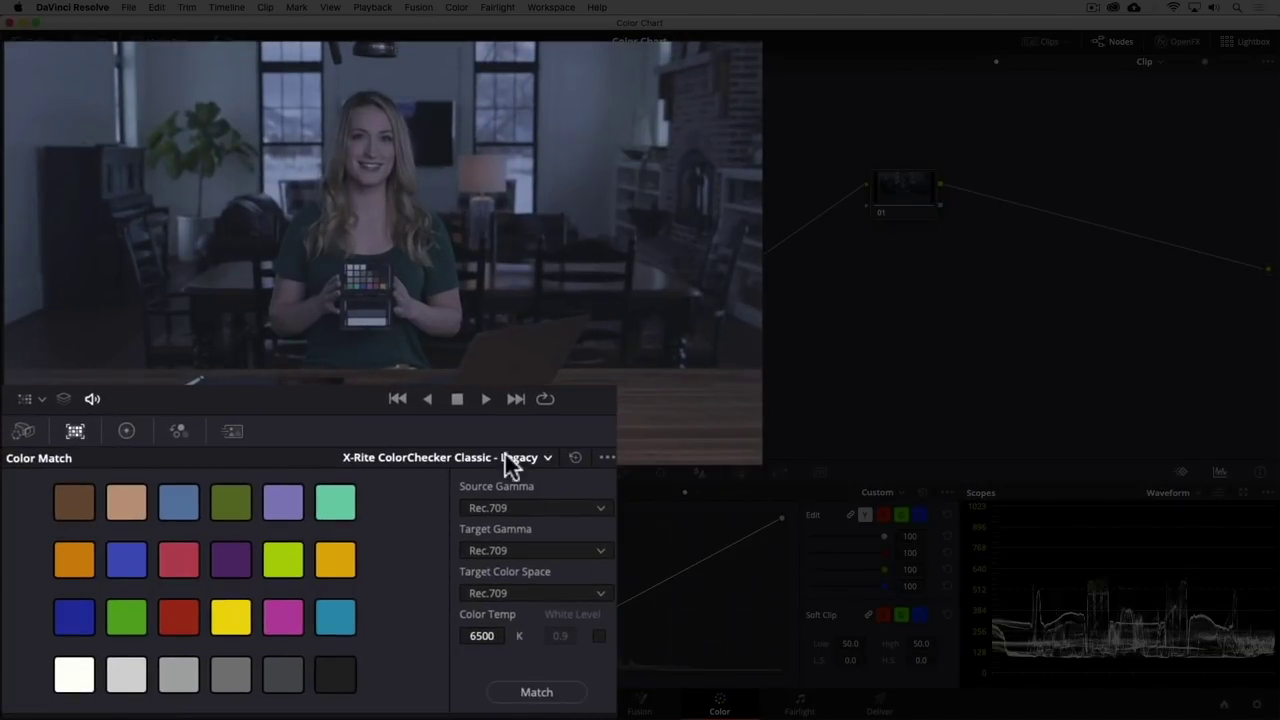
left_click(549, 457)
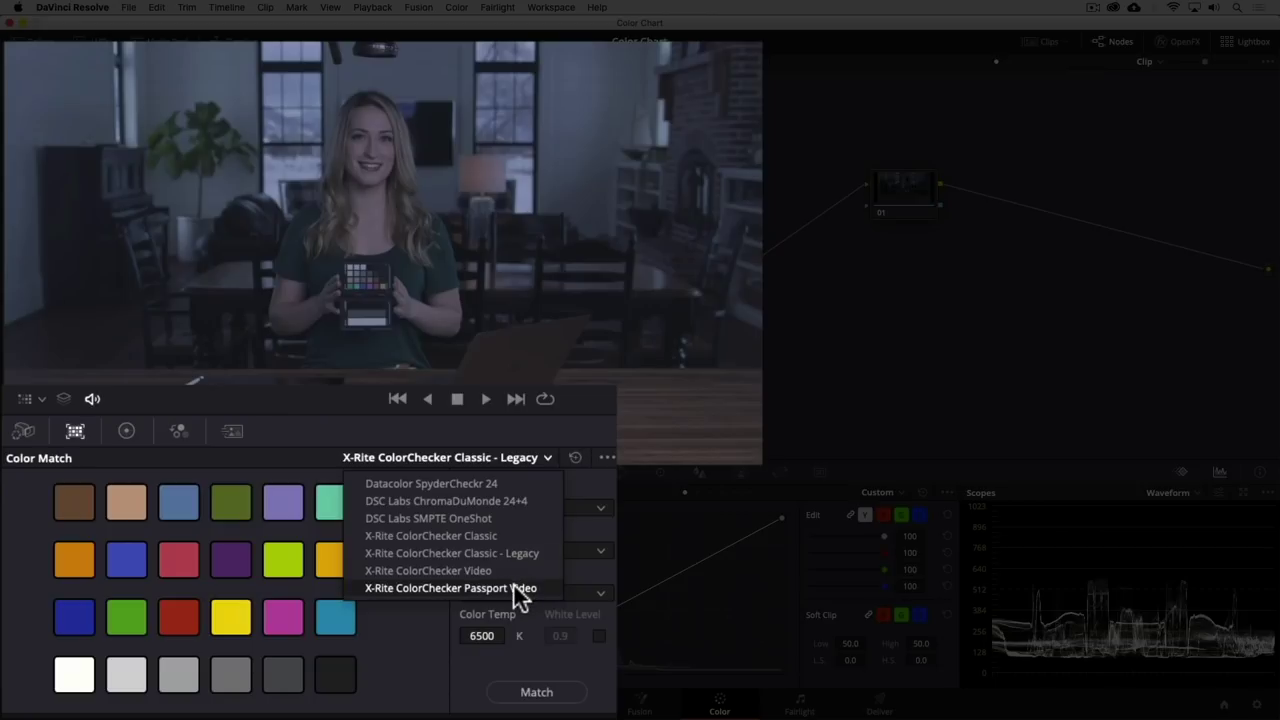
left_click(512, 588)
left_click(40, 398)
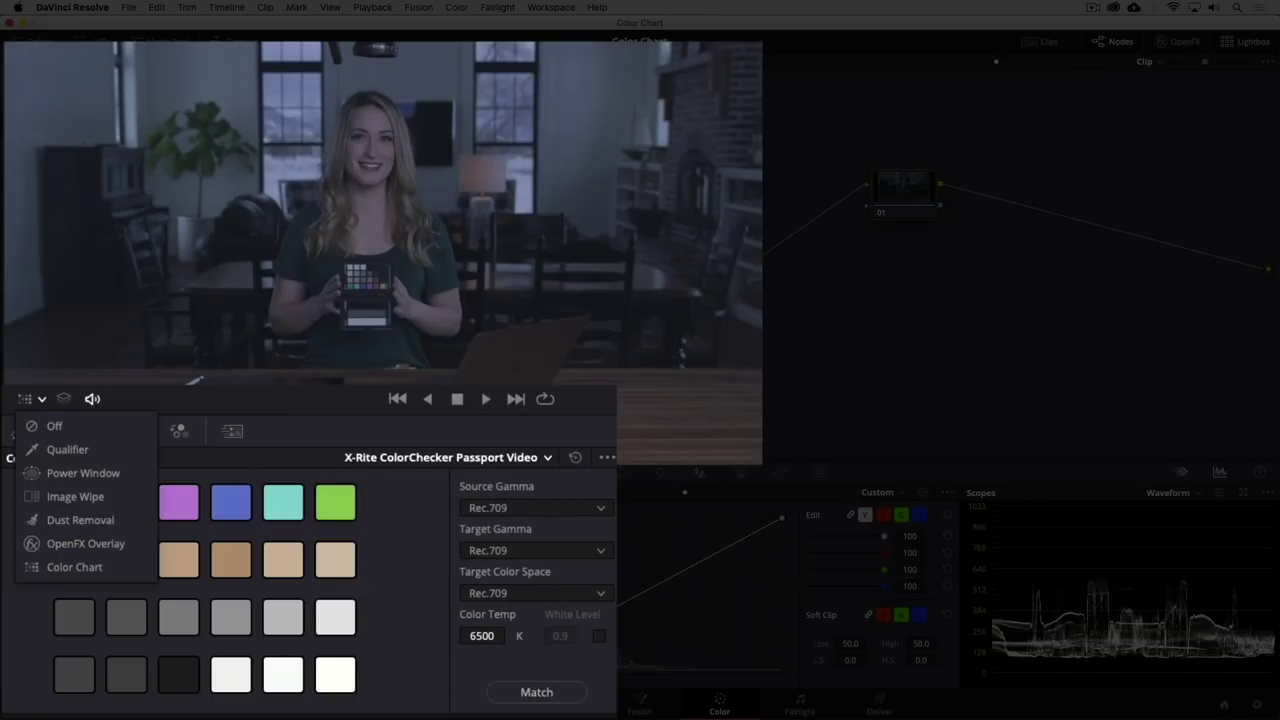
left_click(64, 565)
Set source gamma to Blackmagic Design 4.6K Film, target gamma and colour space Rec.709, and enable White Level.
left_click(600, 511)
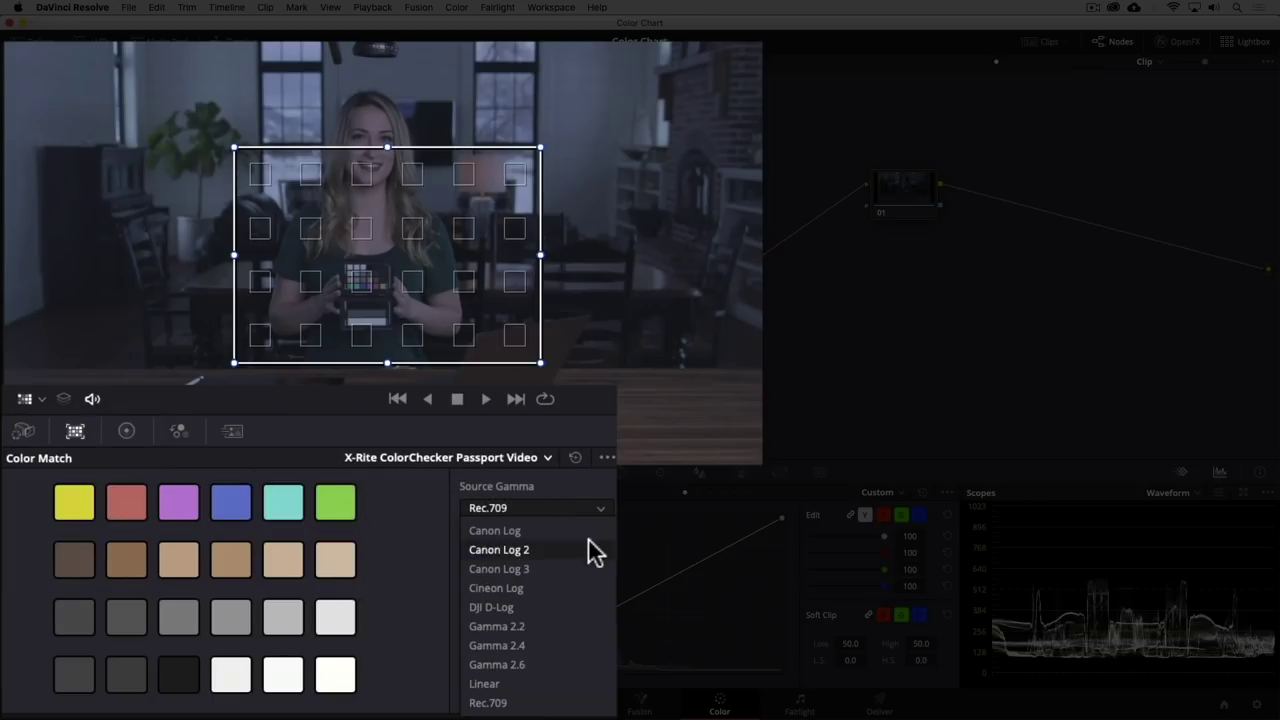
scroll(593, 552, "up", 3)
left_click(580, 626)
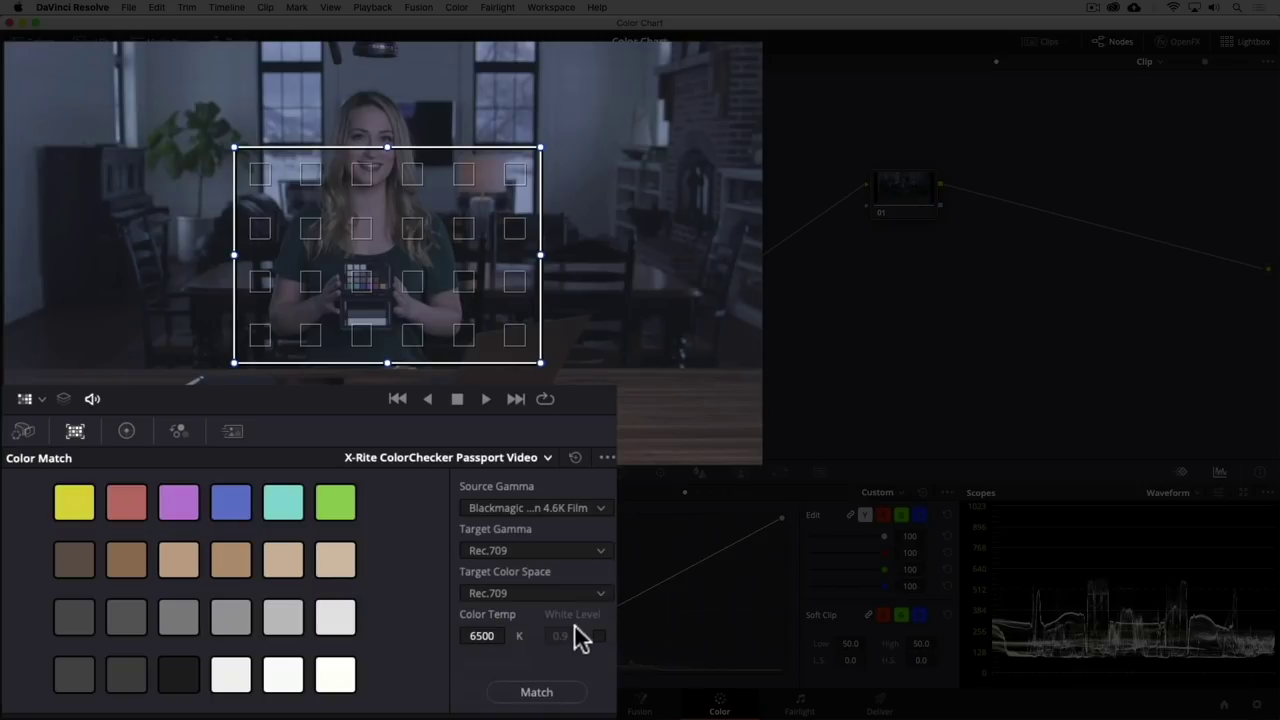
left_click(602, 552)
left_click(603, 562)
left_click(604, 603)
left_click(600, 601)
left_click(598, 636)
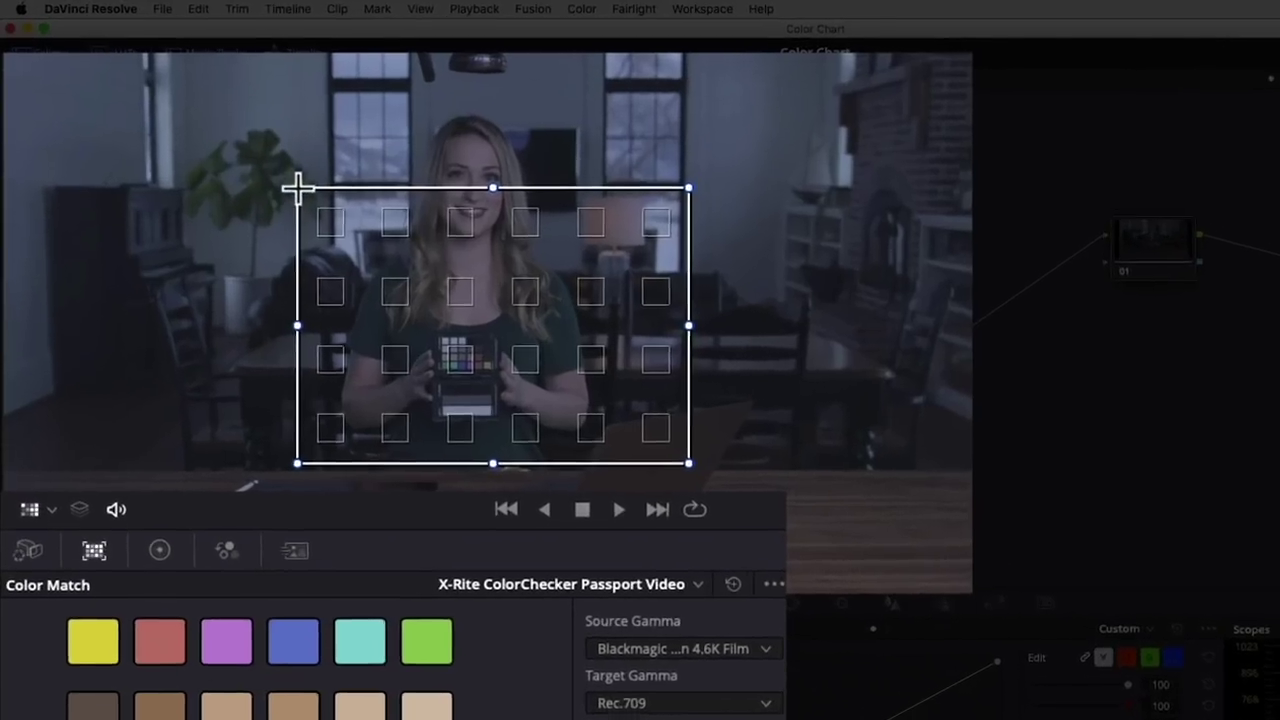
Fit the chart grid's corners onto the ColorChecker patches and run Match.
left_click_drag(234, 148, 343, 249)
left_click_drag(508, 372, 520, 388)
left_click_drag(807, 544, 582, 433)
left_click_drag(808, 218, 588, 388)
left_click_drag(351, 546, 478, 486)
scroll(526, 457, "up", 3)
left_click_drag(386, 407, 380, 423)
left_click_drag(606, 418, 577, 432)
left_click_drag(377, 543, 375, 553)
left_click_drag(594, 551, 572, 551)
left_click_drag(374, 417, 379, 425)
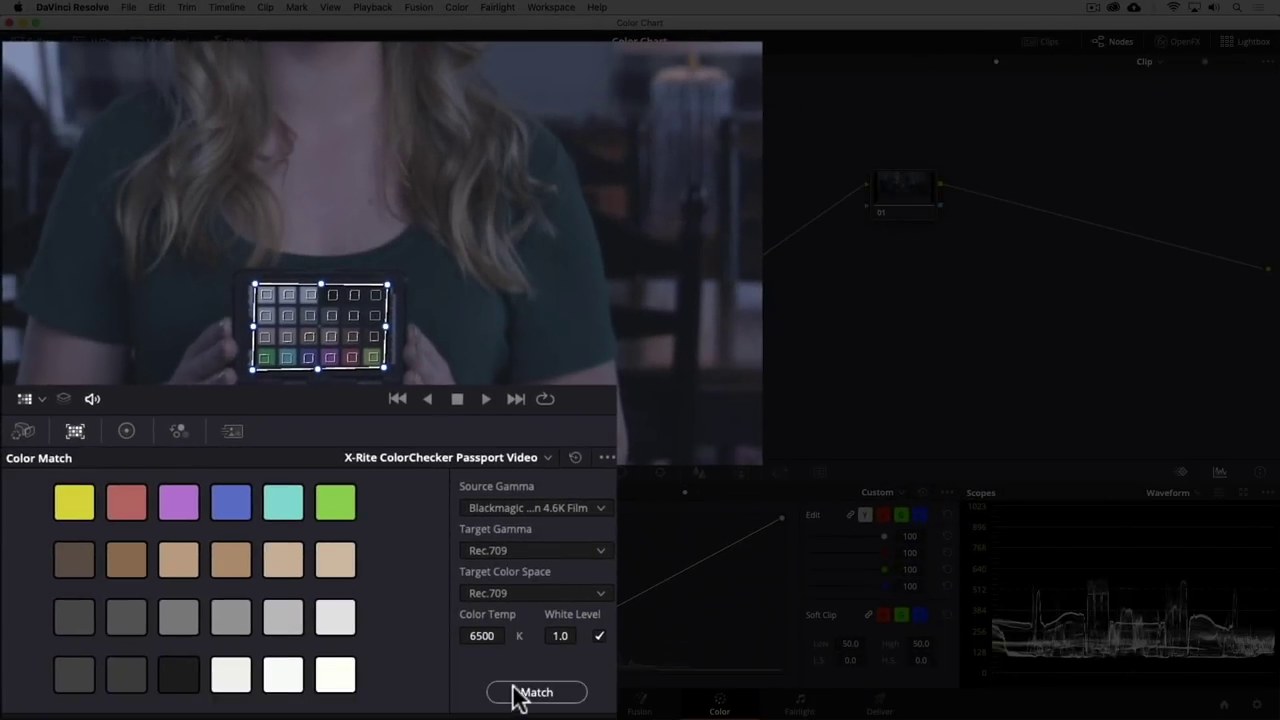
left_click(518, 692)
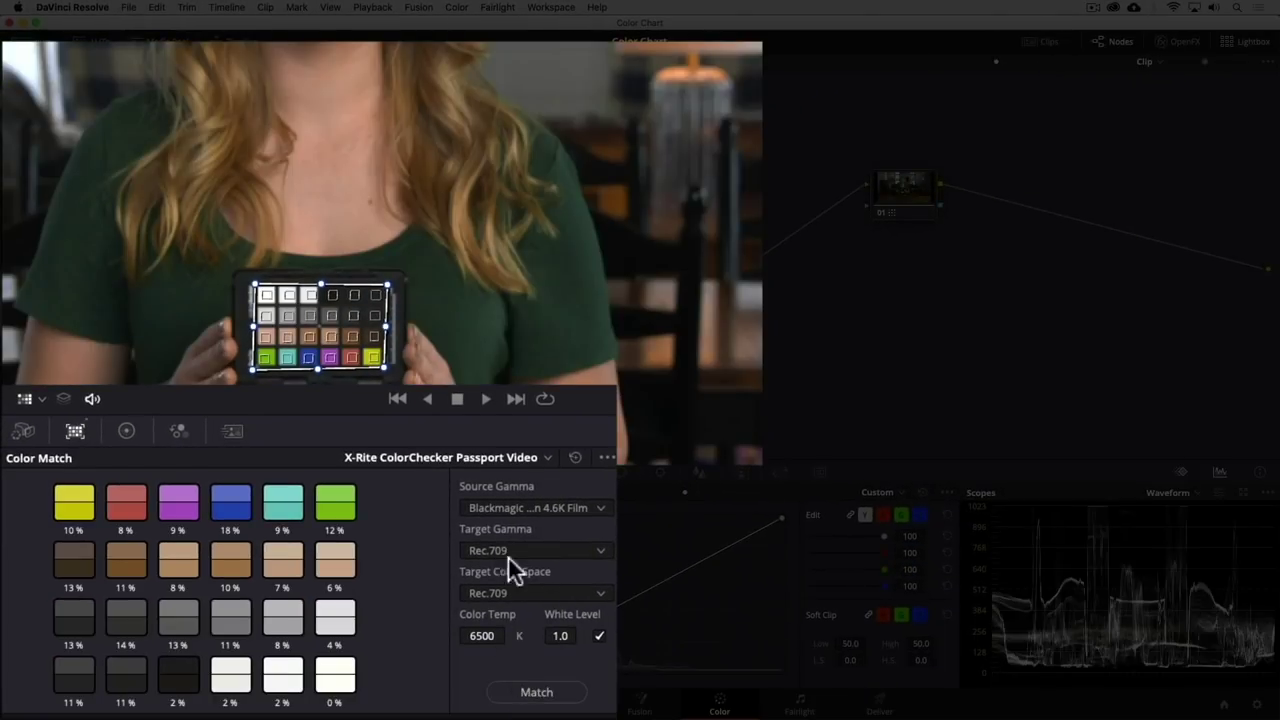
Pull the Log Highlight wheel down slightly, then raise the primary Gamma wheel to 0.02.
key("shift+z")
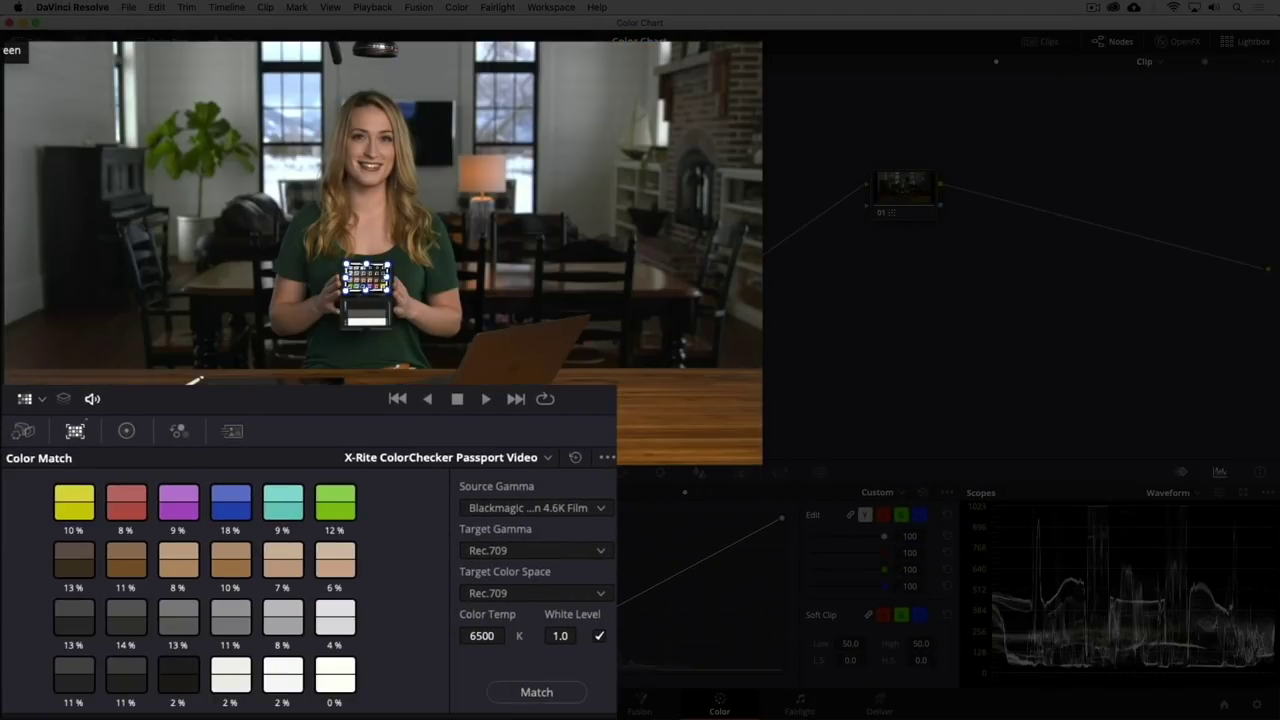
left_click(128, 430)
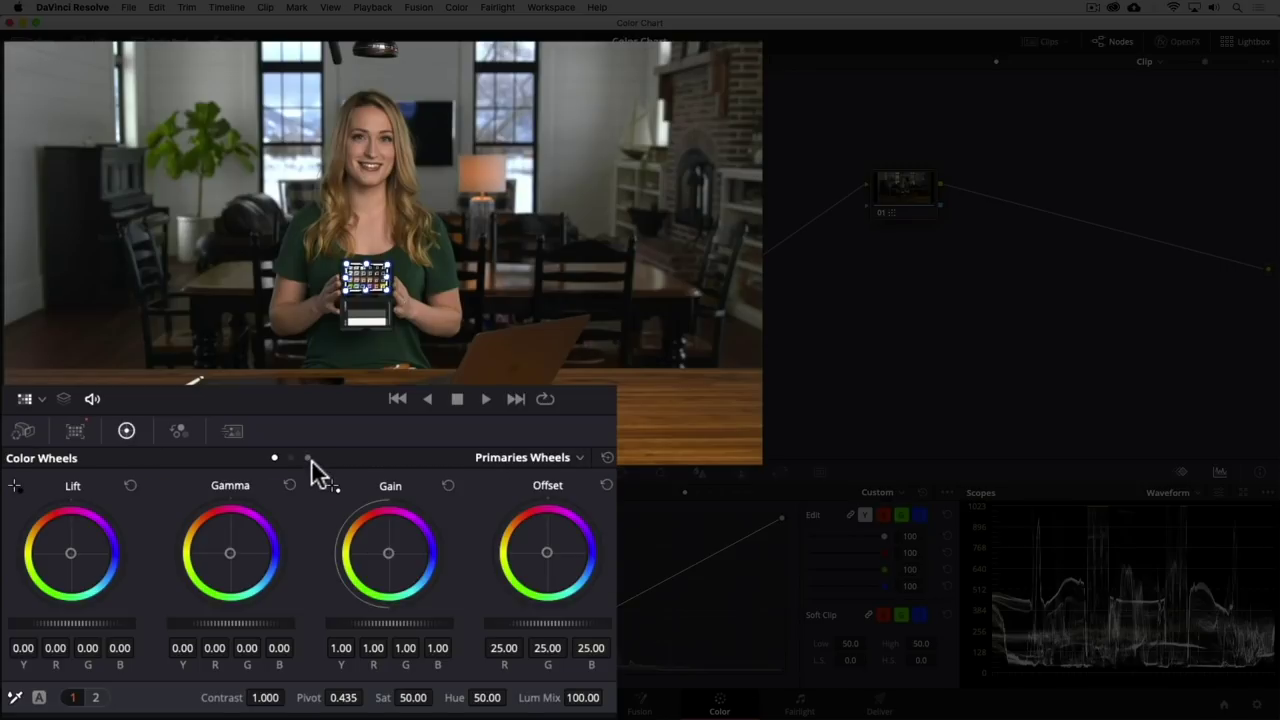
left_click(308, 458)
left_click_drag(419, 624, 384, 624)
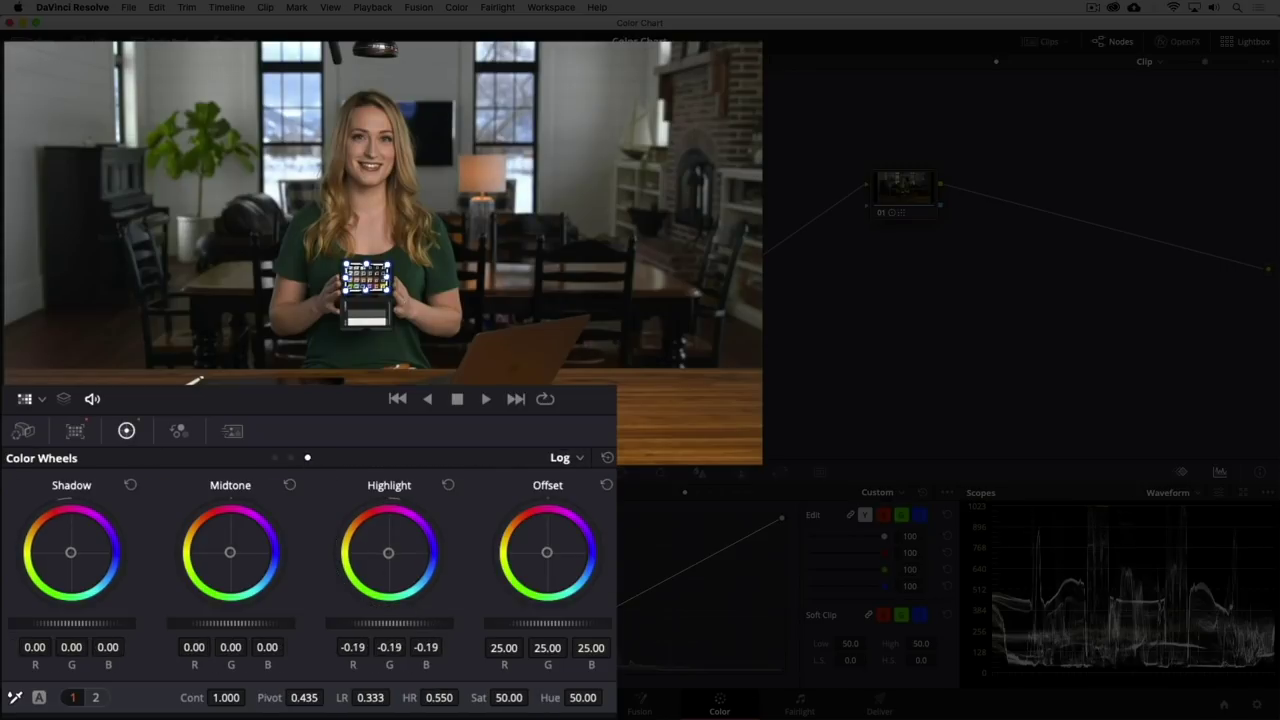
left_click(276, 457)
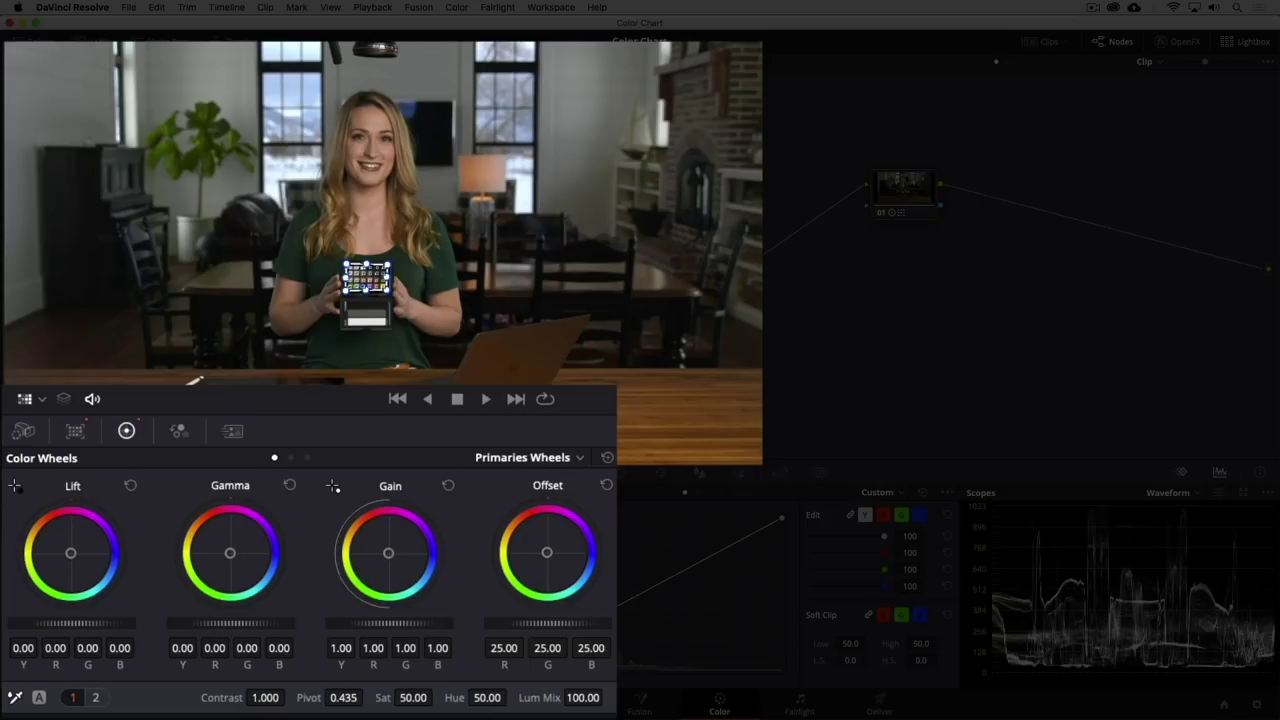
left_click_drag(203, 623, 213, 623)
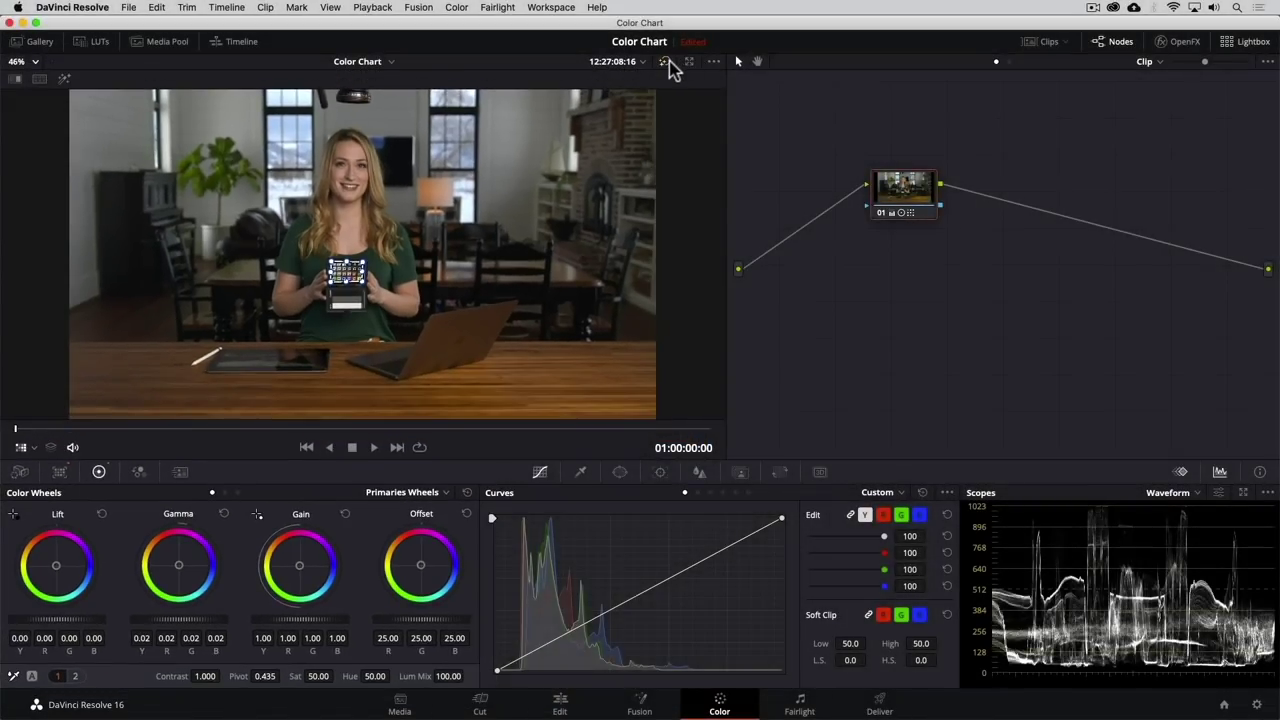
left_click(667, 61)
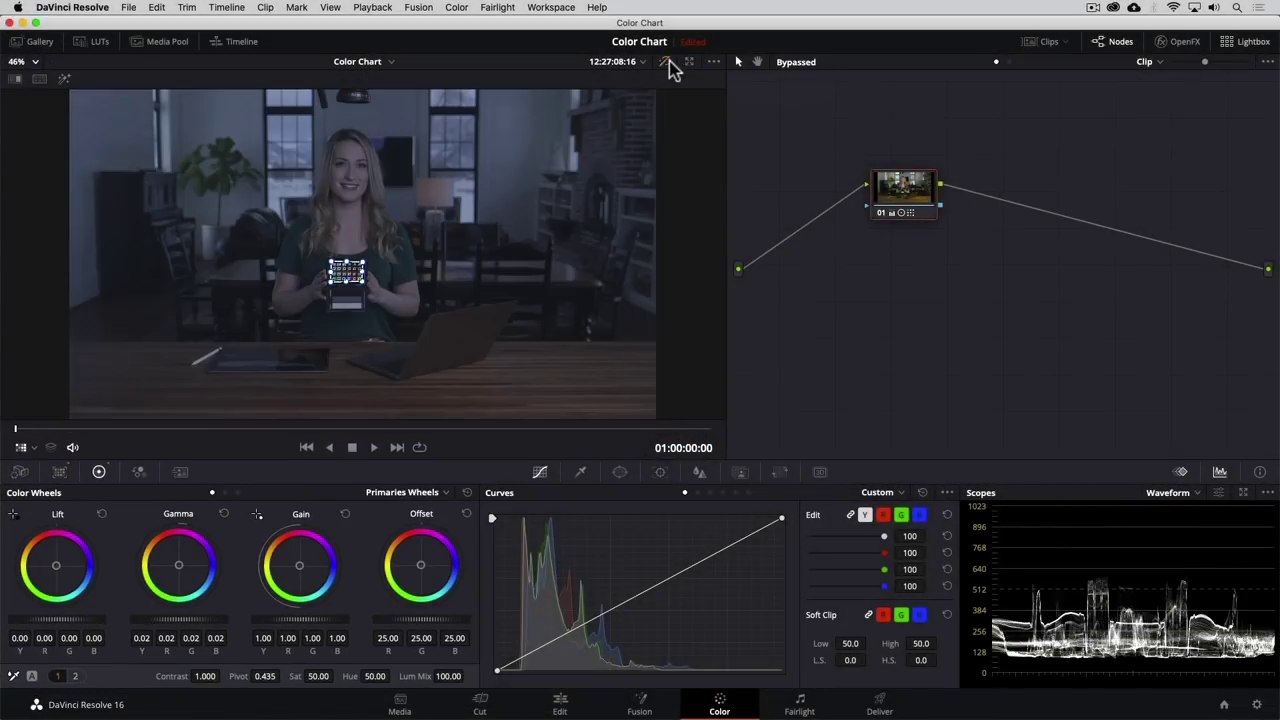
left_click(667, 61)
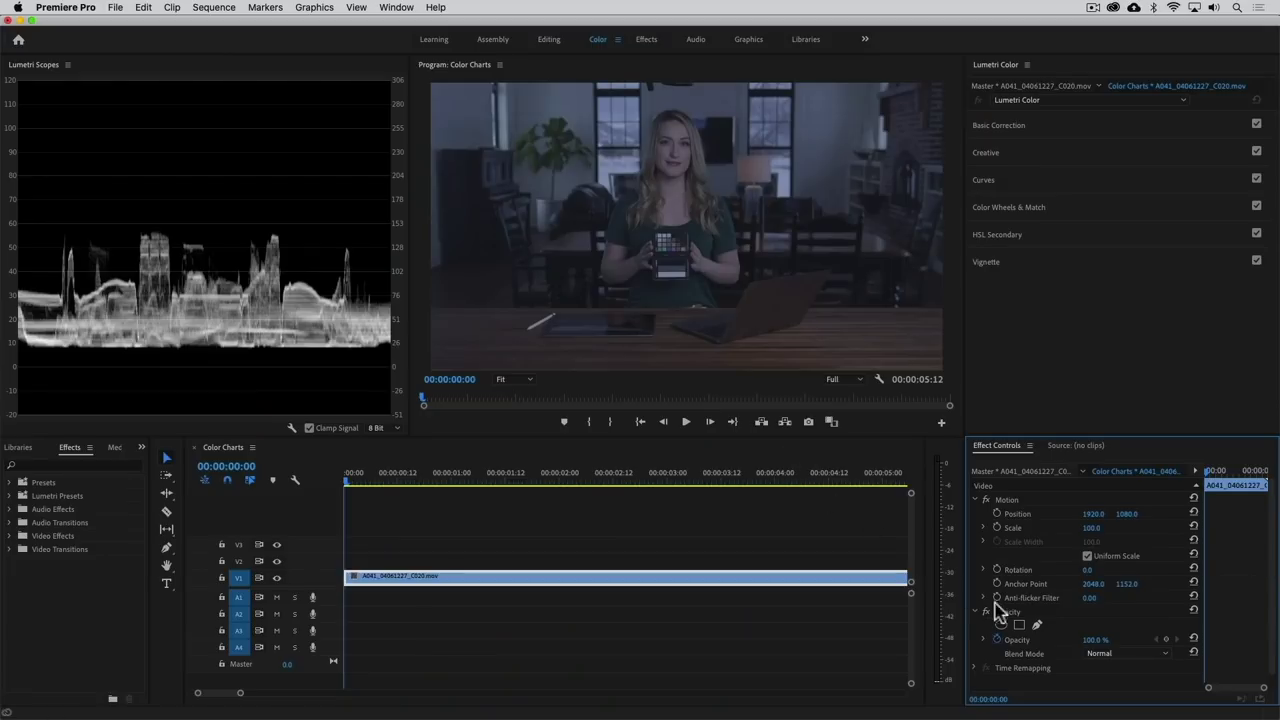
Draw a four-point freeform opacity mask around the grayscale chips.
left_click(1037, 628)
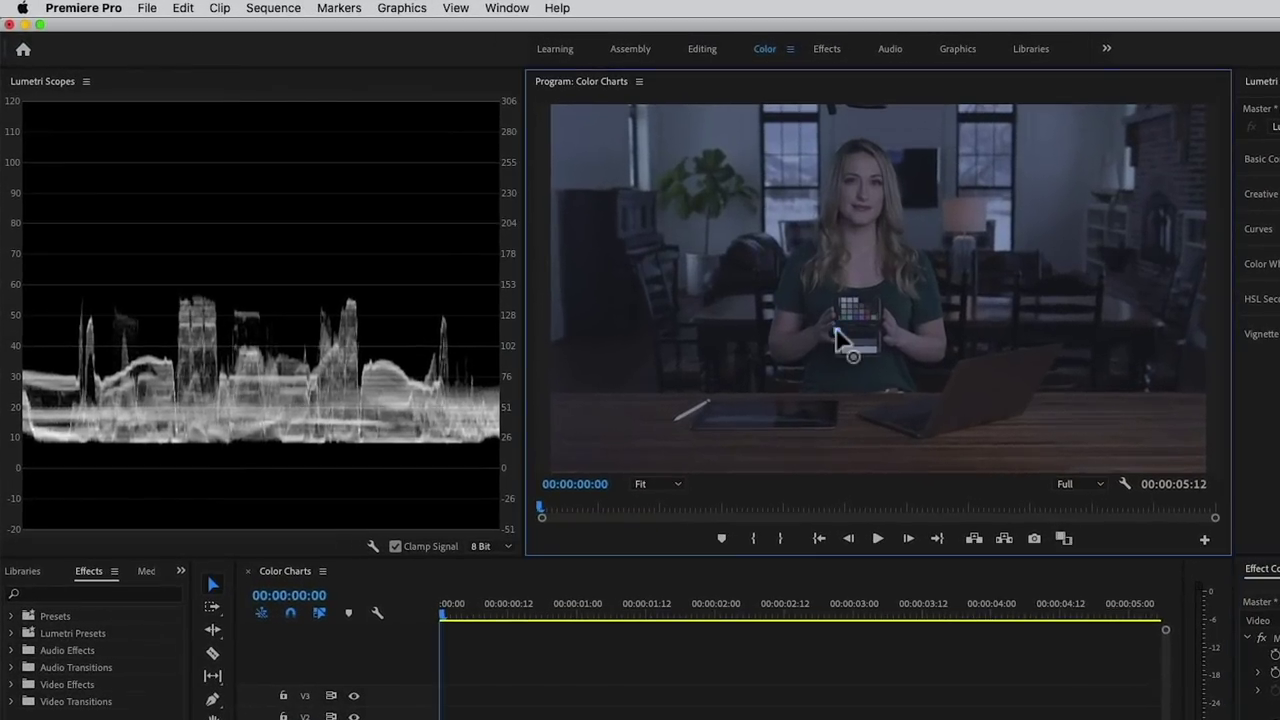
left_click(837, 332)
left_click(838, 362)
left_click(876, 364)
left_click(876, 330)
left_click(837, 332)
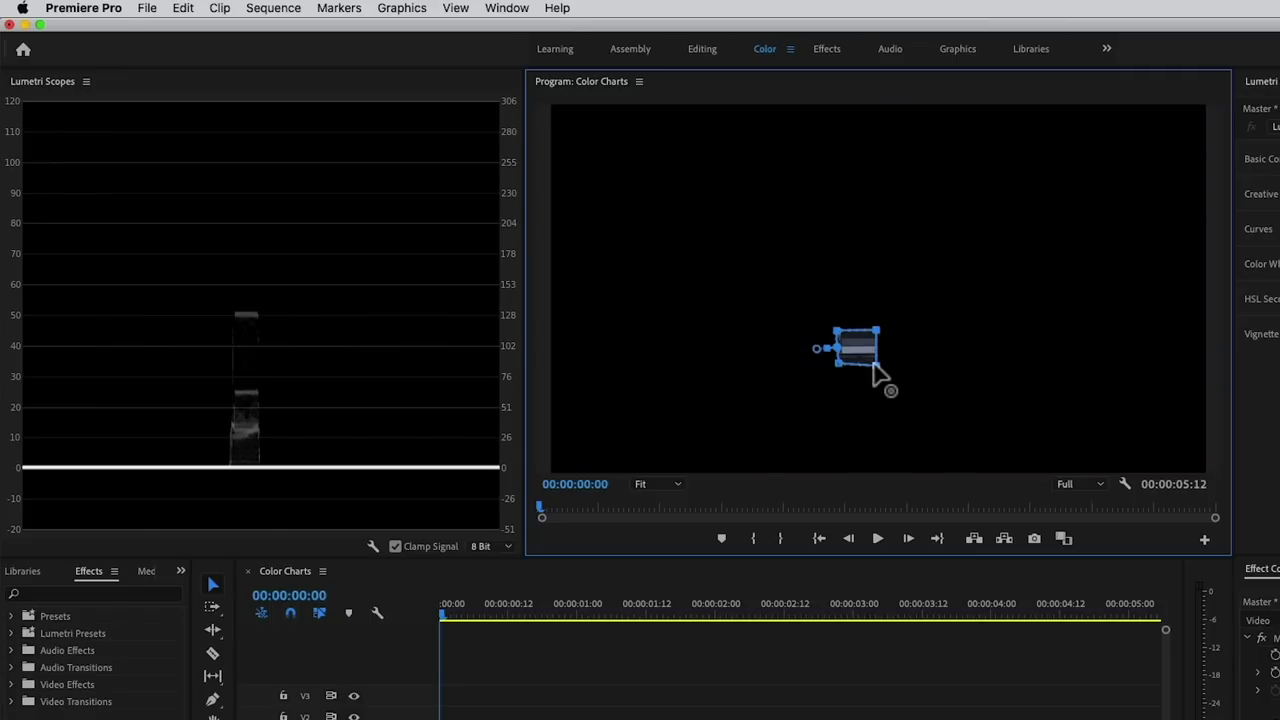
left_click_drag(877, 365, 876, 350)
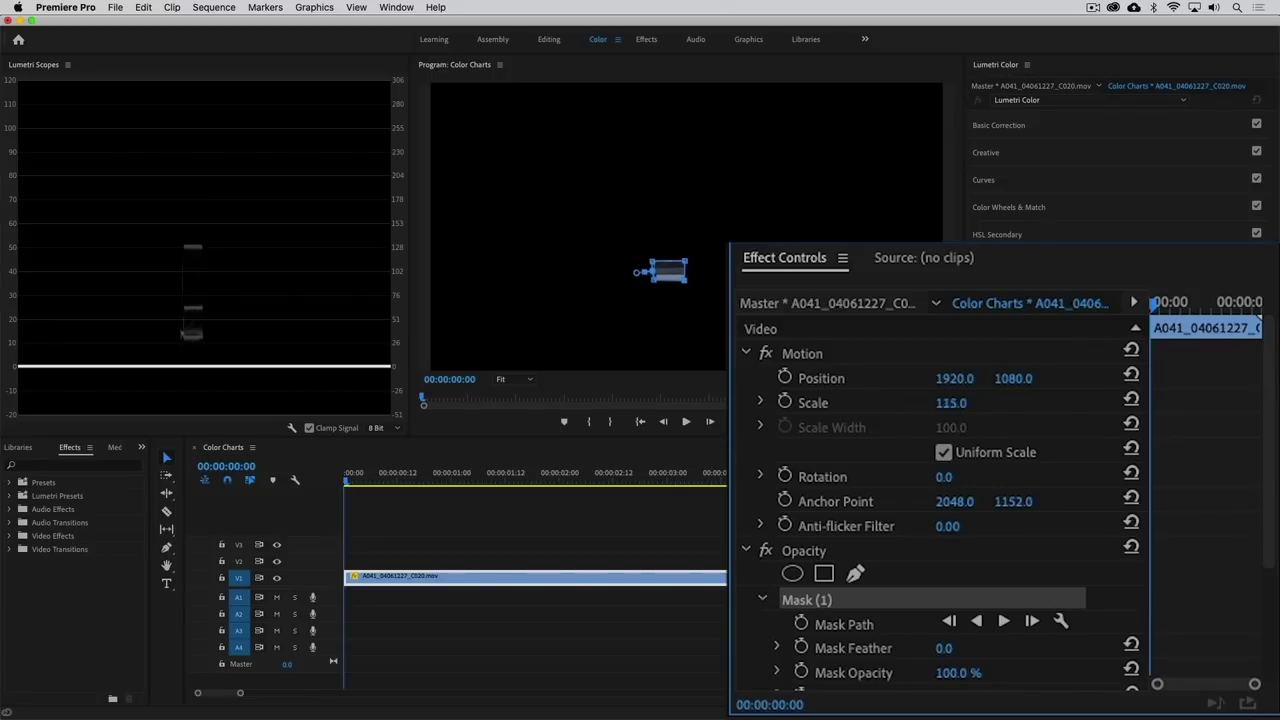
Scale the masked chips to 326, move them up to Y 371, and tighten the mask's left edge.
left_click_drag(951, 402, 1042, 402)
left_click_drag(625, 345, 594, 240)
left_click_drag(583, 296, 596, 299)
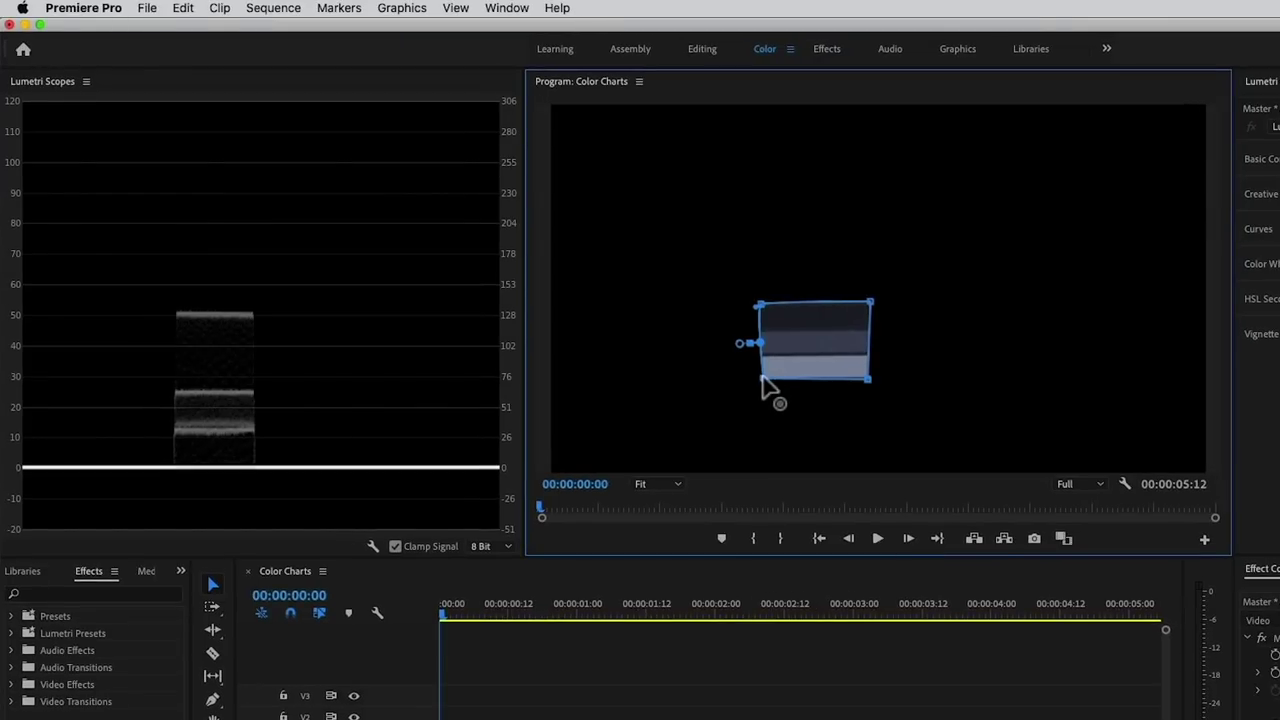
Shape the master RGB curve's black, white and midtone points until the top chip sits near 88.
left_click(1252, 228)
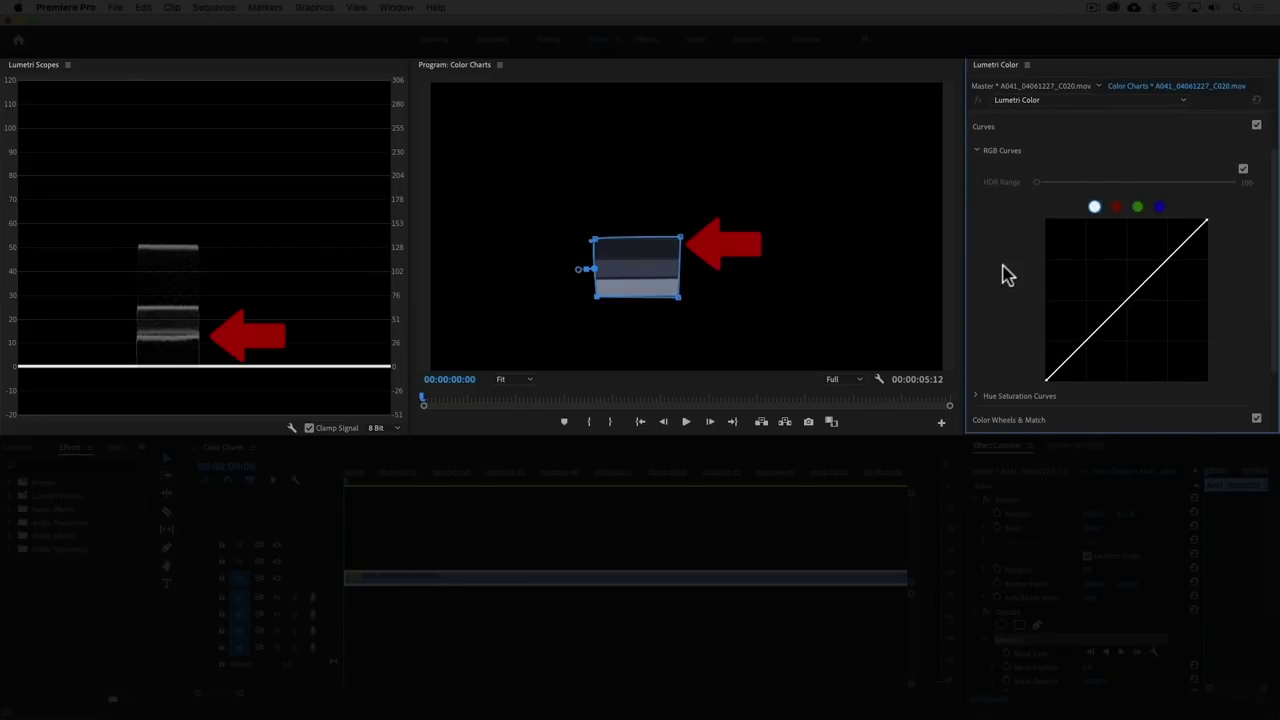
left_click_drag(1047, 381, 1057, 391)
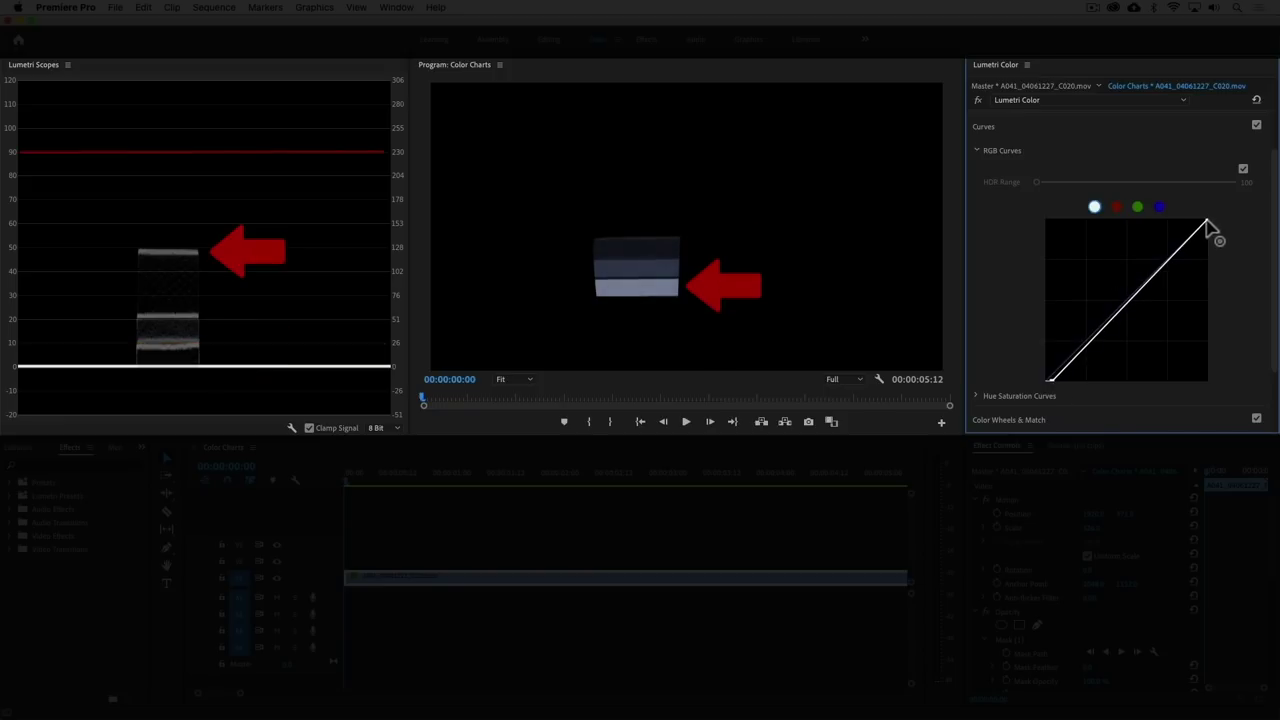
left_click_drag(1207, 221, 1137, 220)
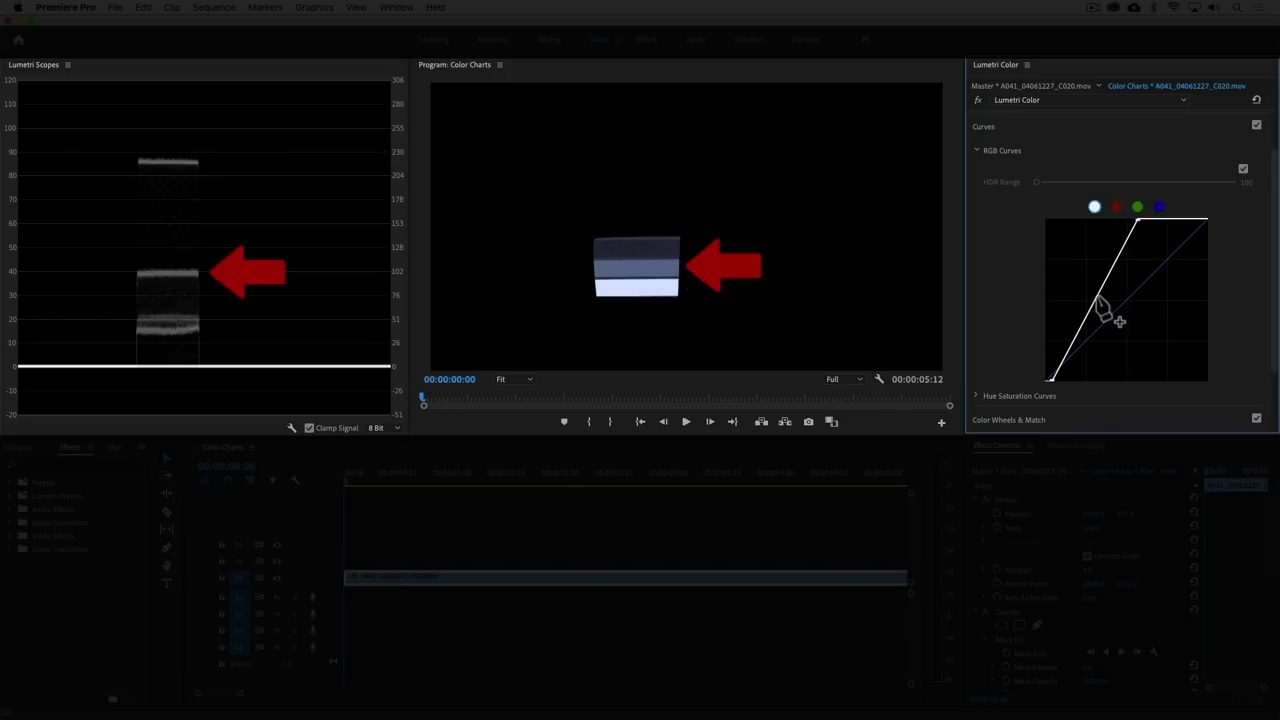
left_click_drag(1104, 312, 1096, 297)
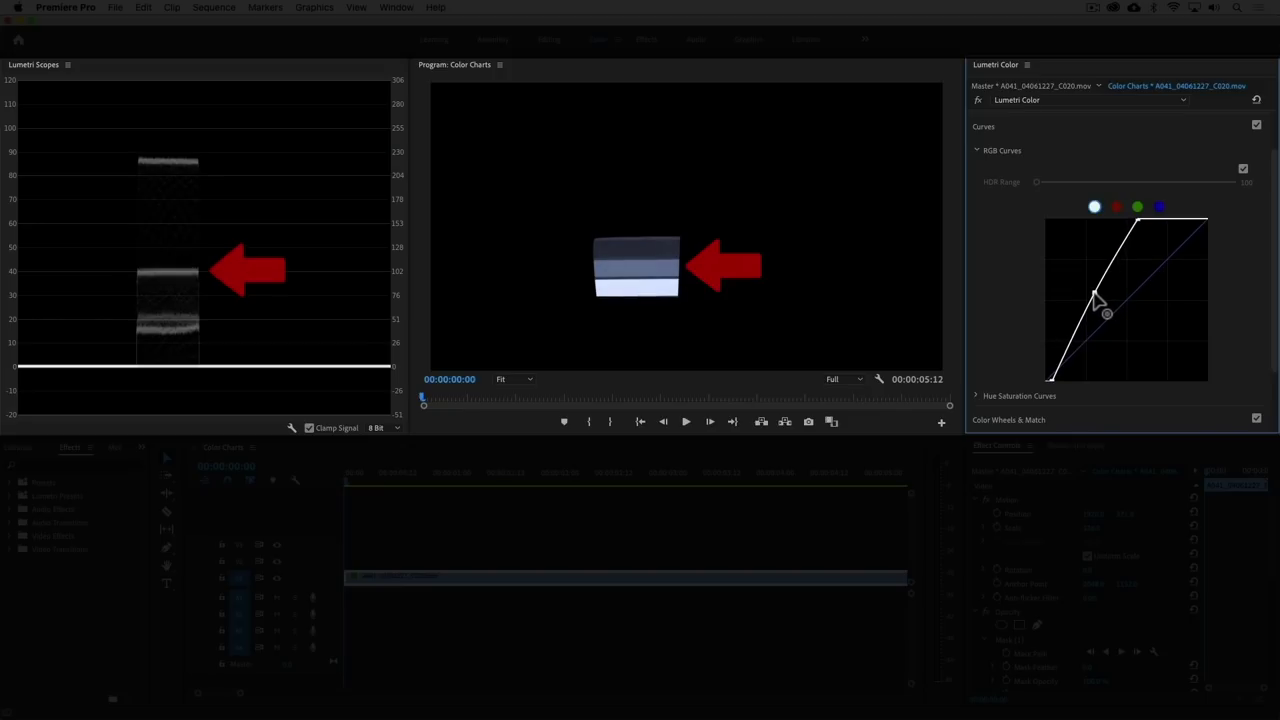
left_click_drag(1050, 380, 1061, 386)
left_click_drag(1137, 220, 1160, 219)
left_click_drag(1096, 297, 1091, 292)
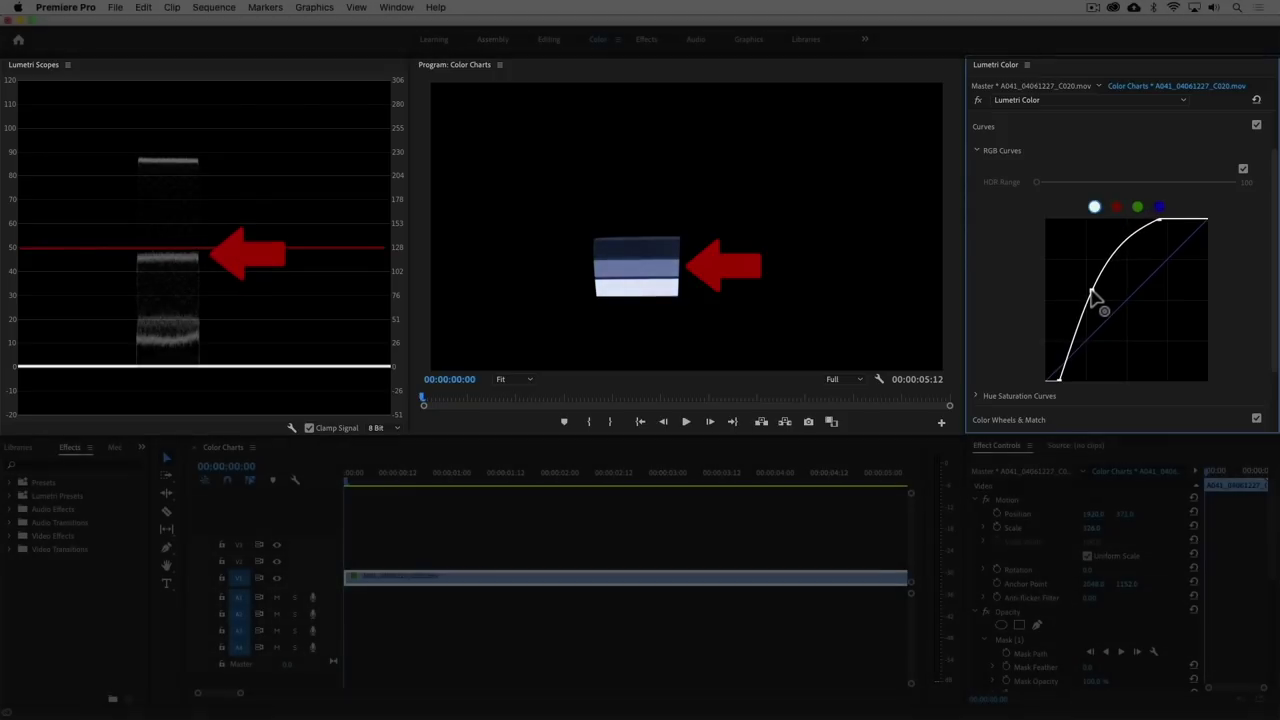
Reset Motion to scale 100, disable the Opacity mask, and open the Lumetri Scopes settings.
left_click(1193, 500)
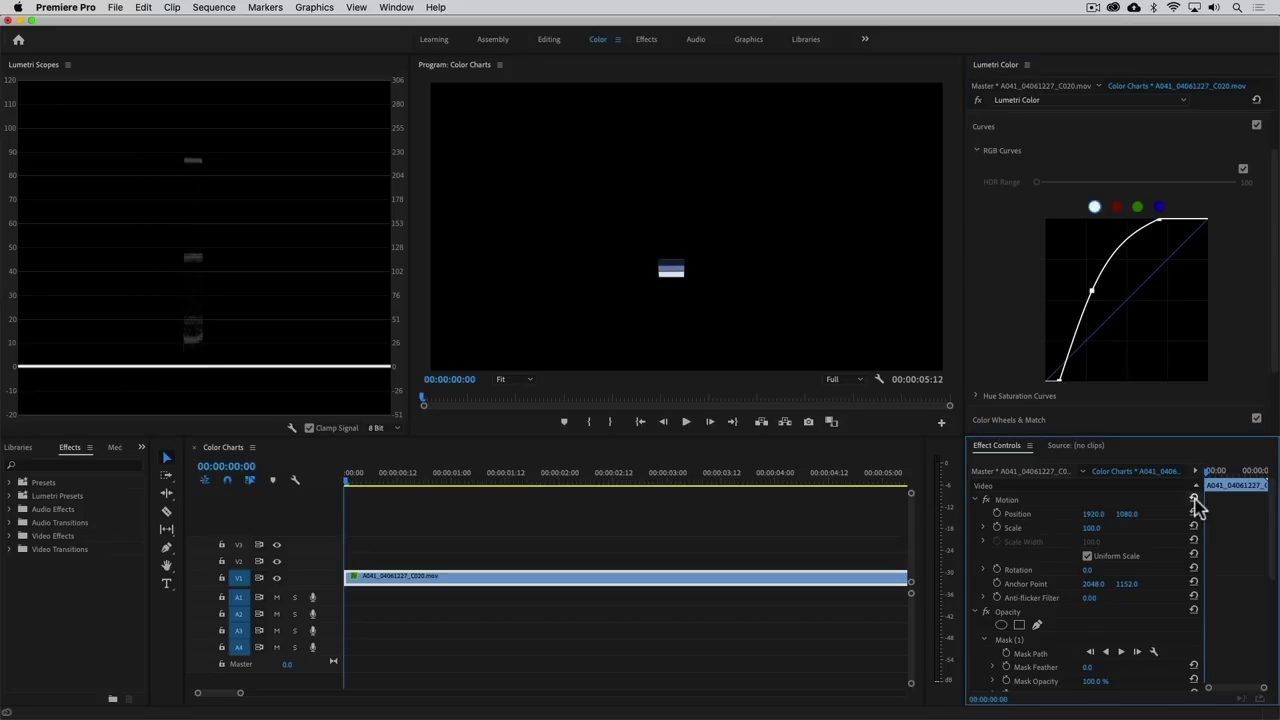
left_click(985, 612)
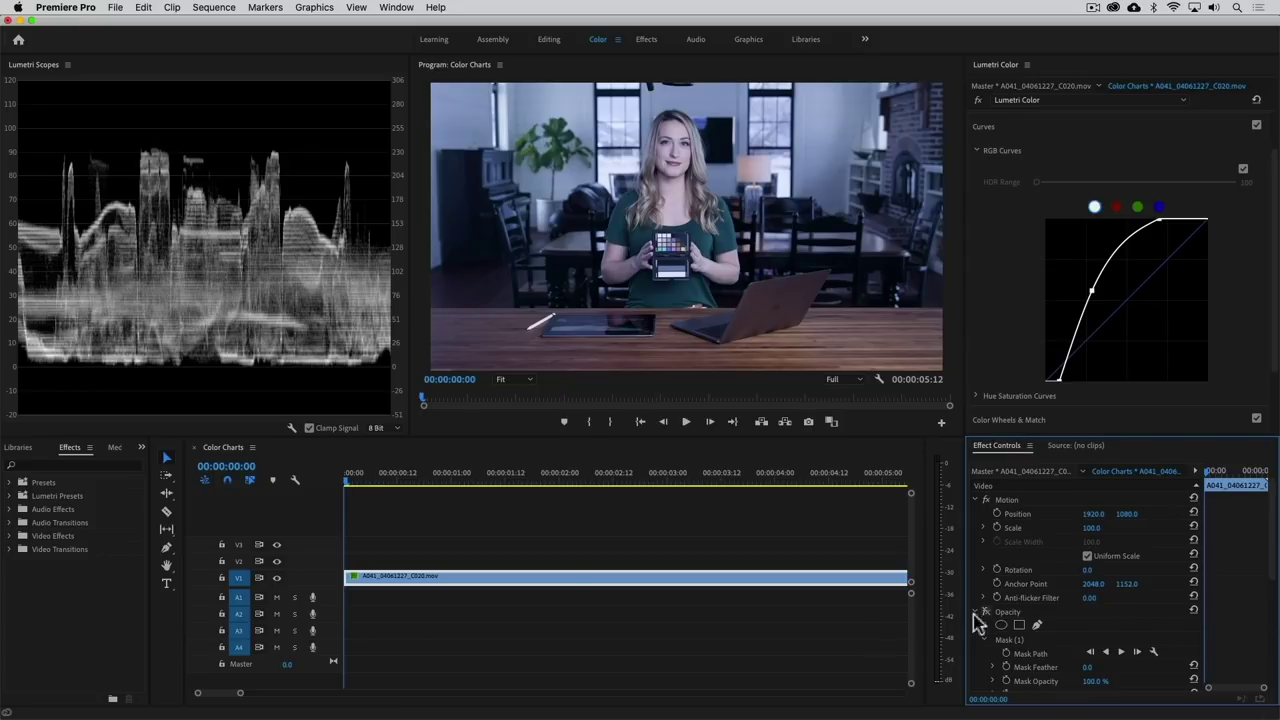
left_click(292, 428)
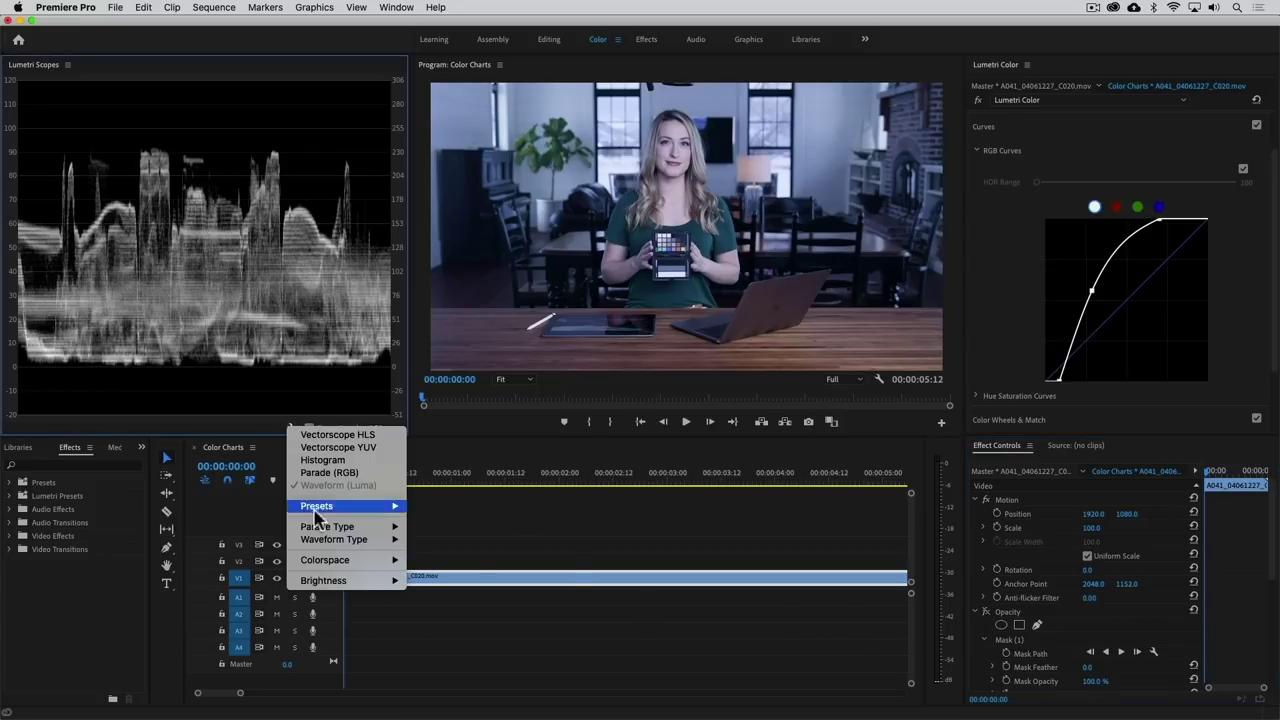
Switch the waveform to RGB, re-enable the mask, scale the chips to 371, and select the red curve.
mouse_move(330, 539)
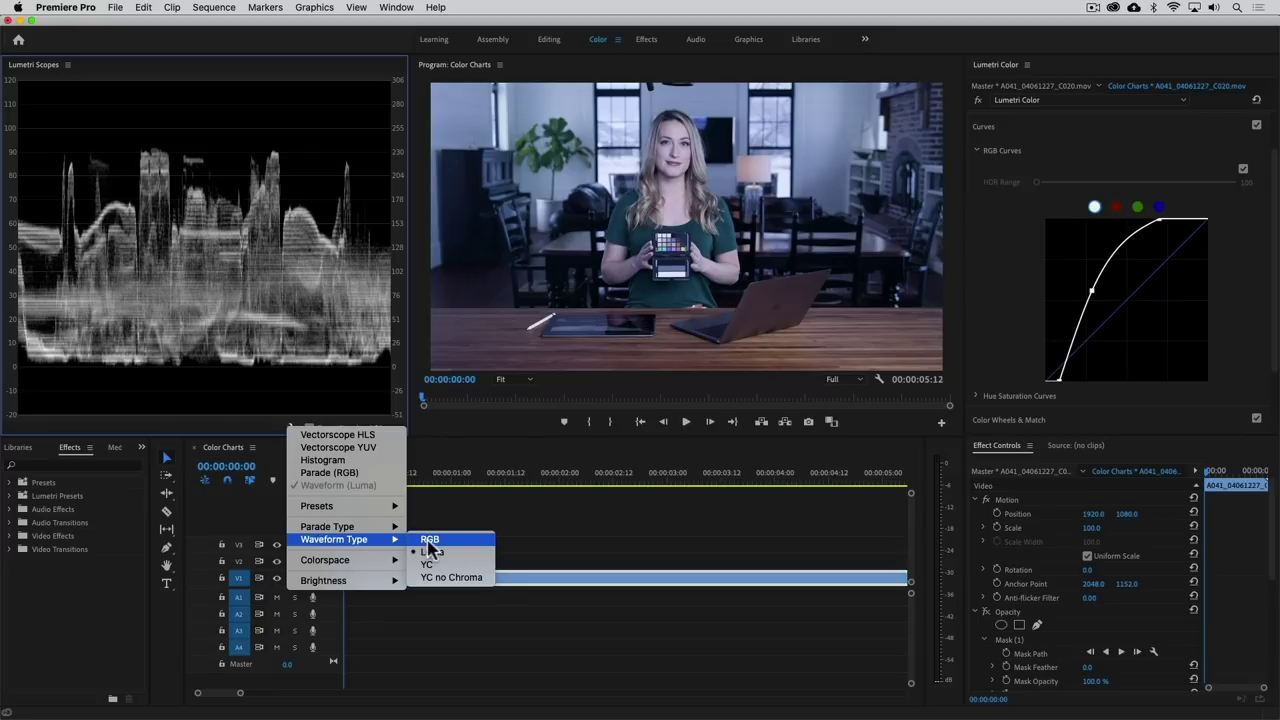
left_click(430, 540)
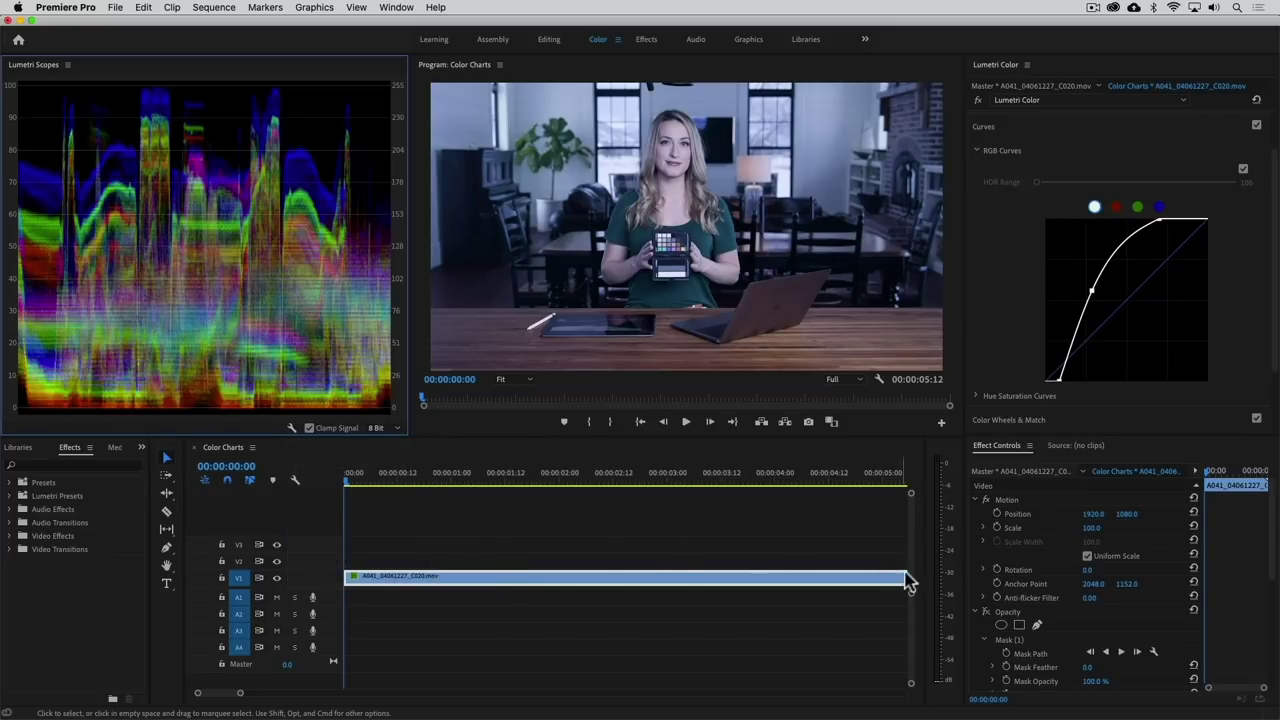
left_click(987, 612)
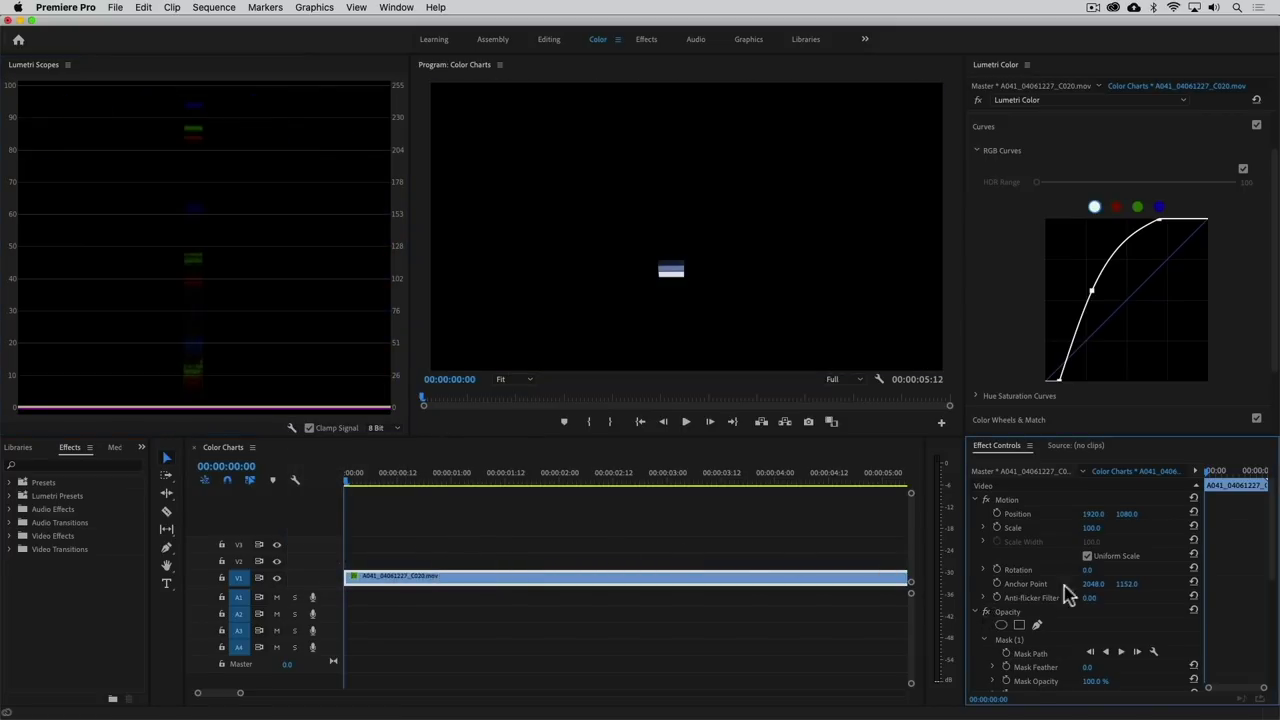
left_click_drag(1090, 527, 1133, 515)
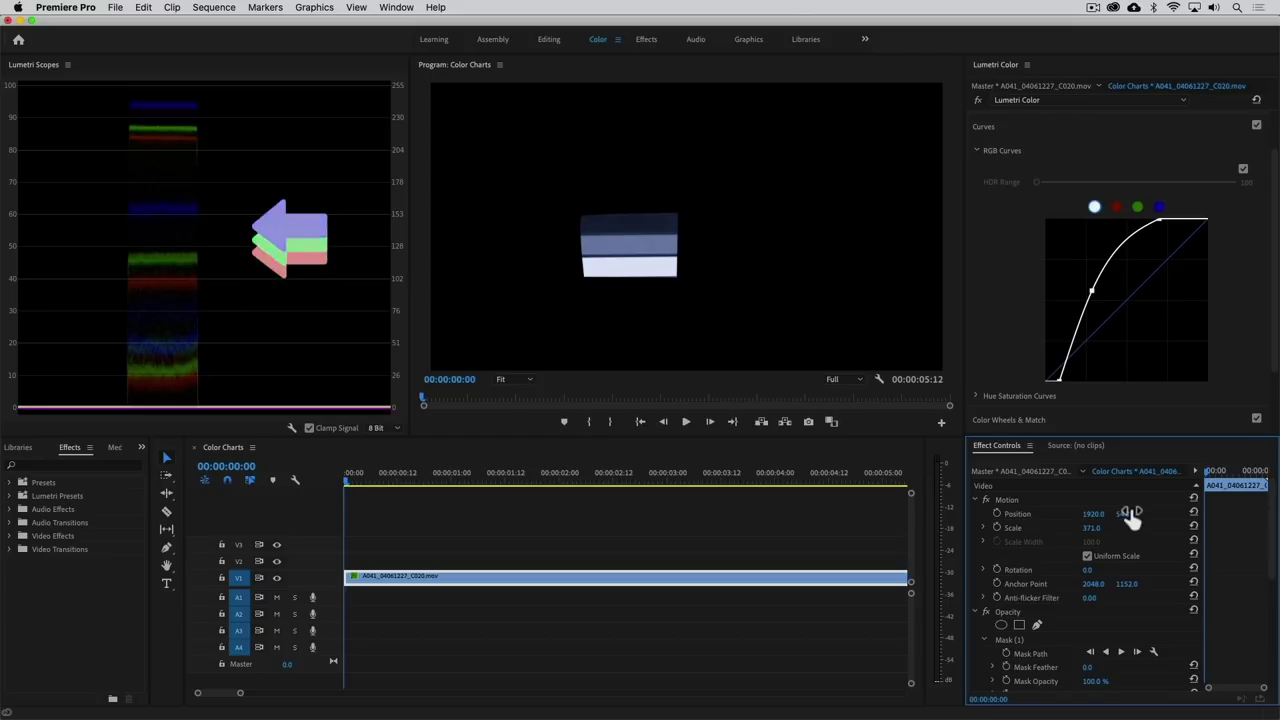
left_click(1116, 206)
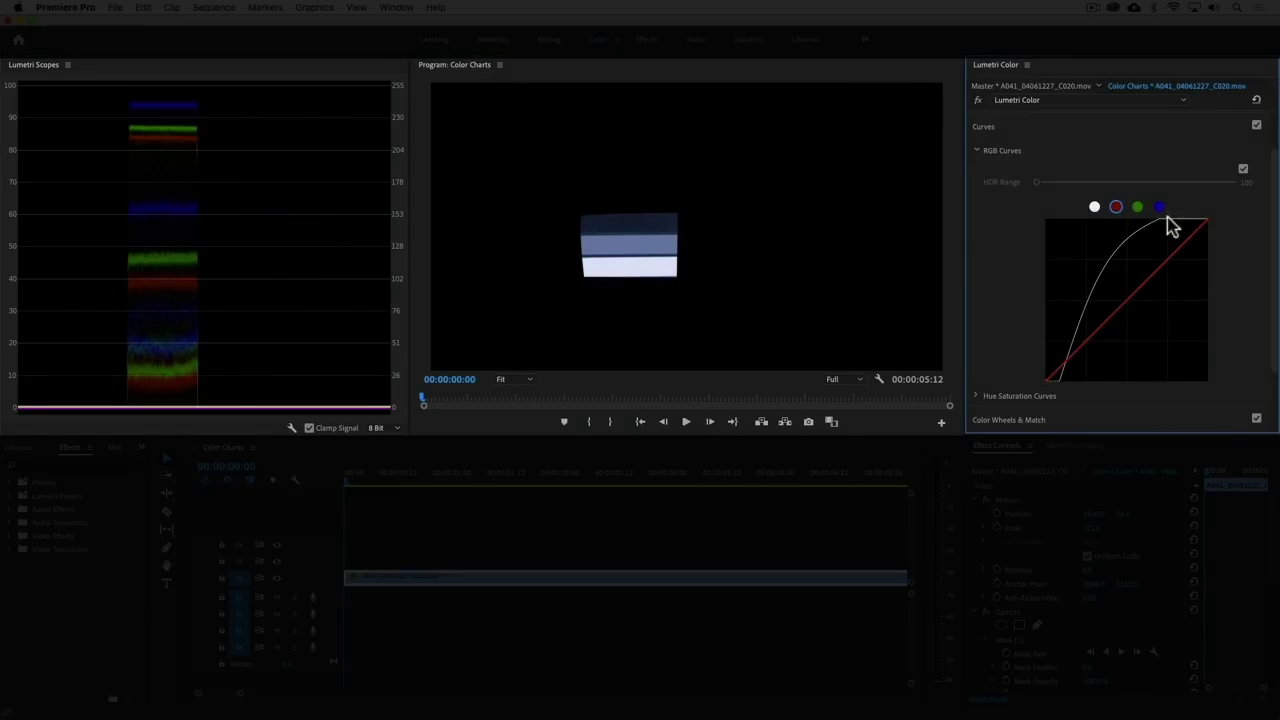
Adjust the red curve's white point and reshape the green curve to align its levels.
left_click_drag(1199, 228, 1205, 218)
left_click(1137, 206)
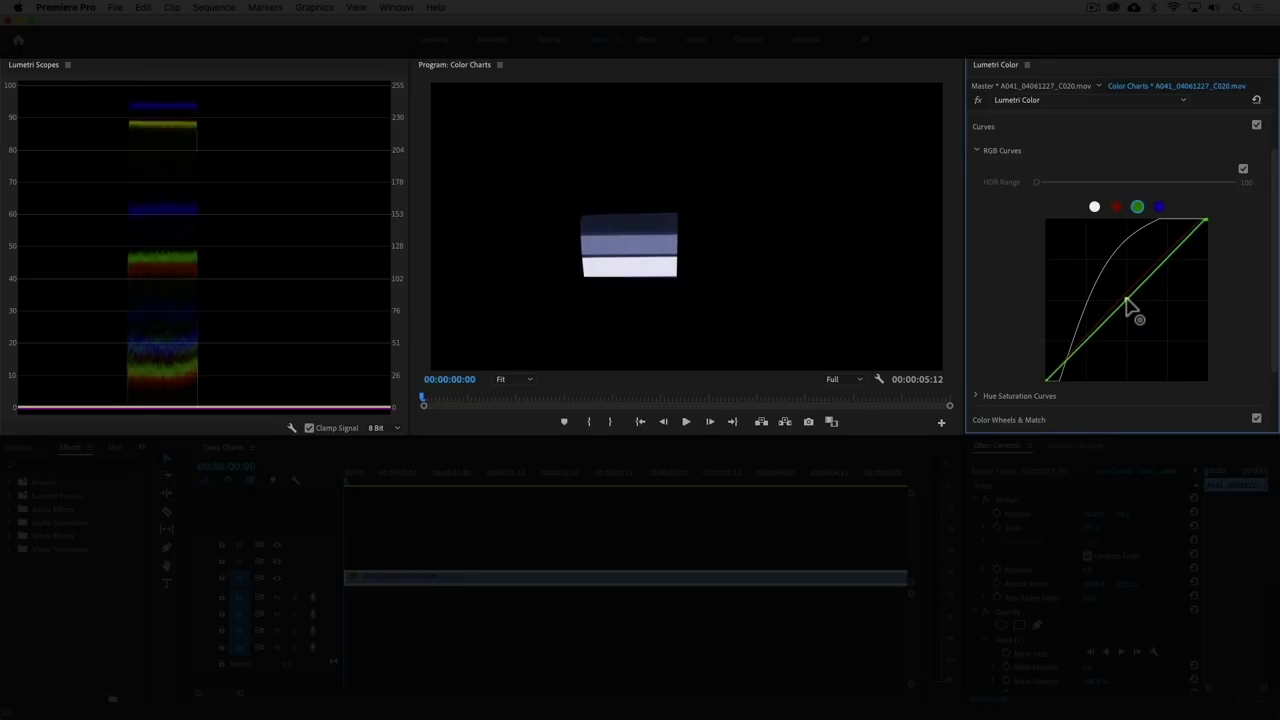
left_click_drag(1128, 305, 1051, 386)
left_click(1116, 206)
Bend the blue curve down through the midtones with its white point kept neutral.
left_click(1158, 206)
left_click_drag(1203, 222, 1210, 238)
left_click_drag(1131, 323, 1132, 322)
left_click_drag(1210, 238, 1207, 223)
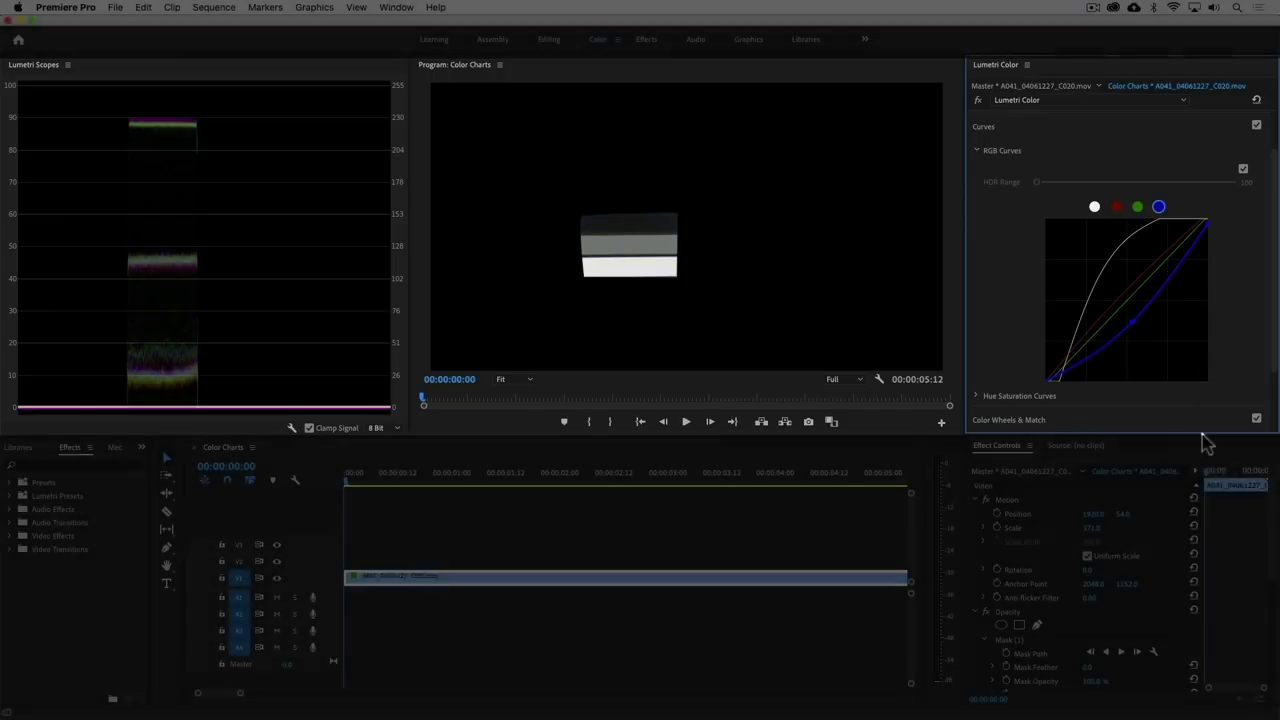
Reset Motion position and scale and turn off the Opacity mask to view the full corrected interview.
left_click(1196, 499)
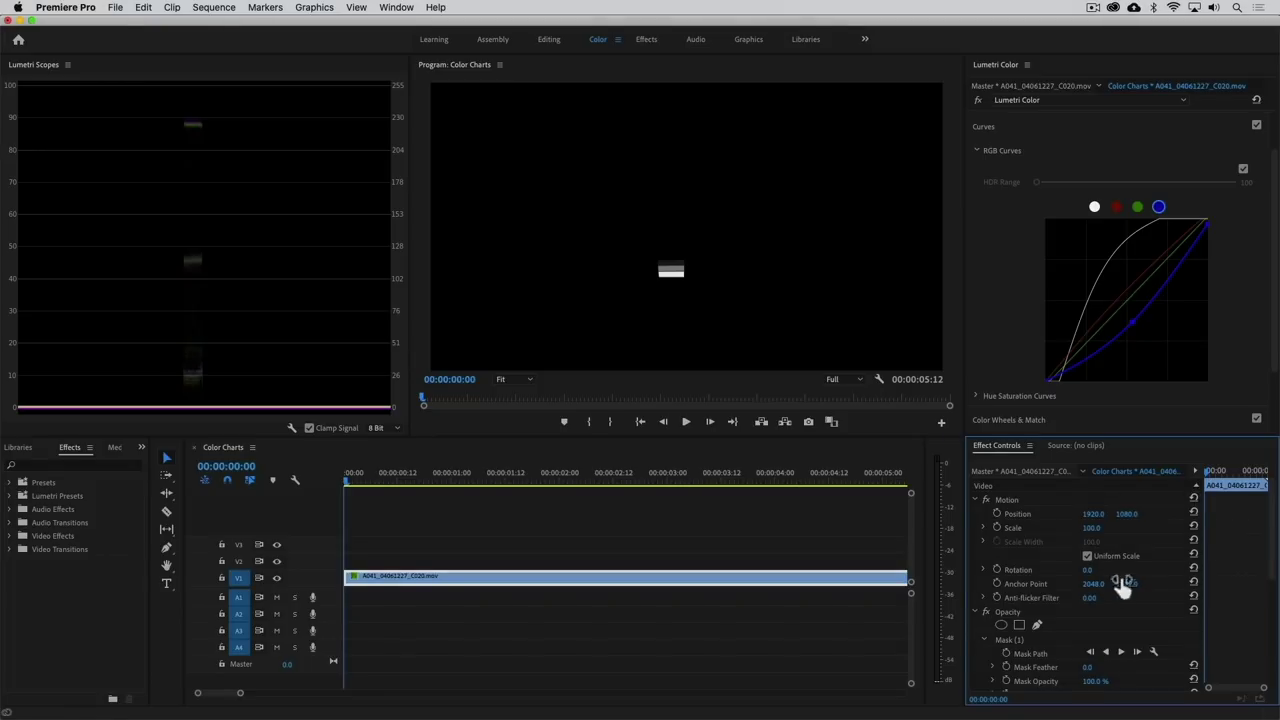
left_click(986, 611)
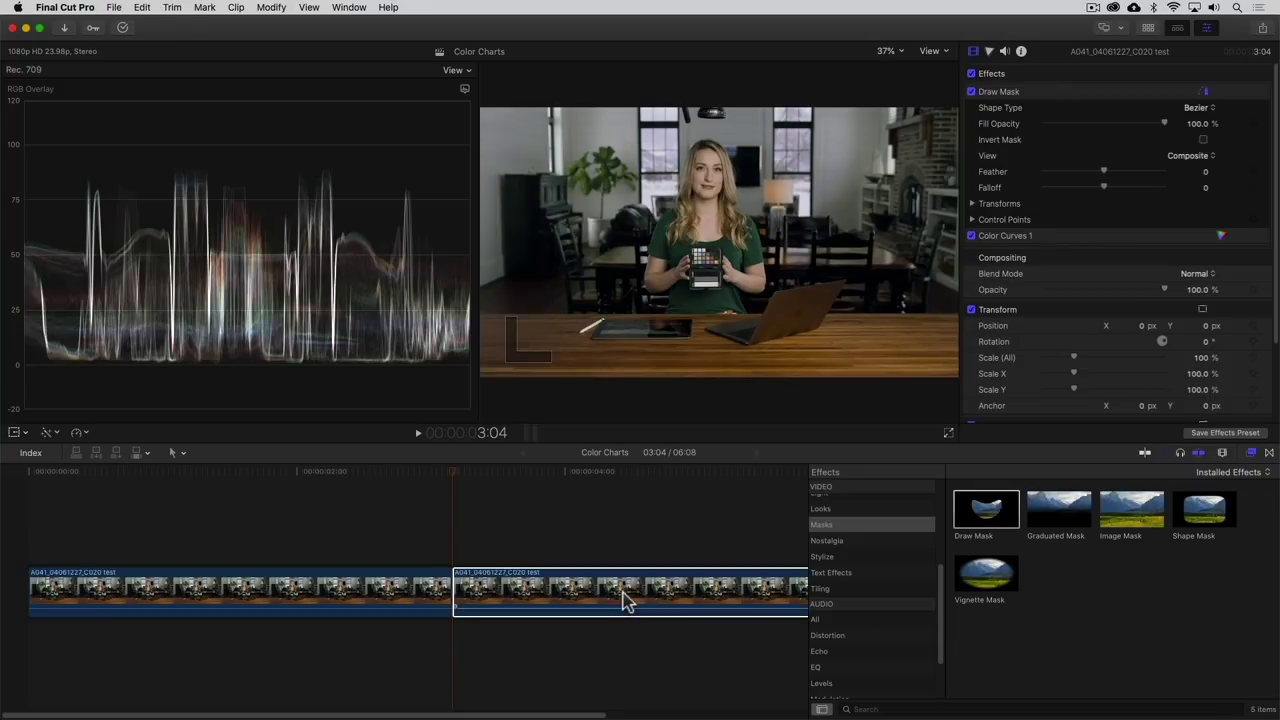
Add a Draw Mask above Color Curves 1 and outline the colour chart with it.
left_click_drag(983, 515, 706, 597)
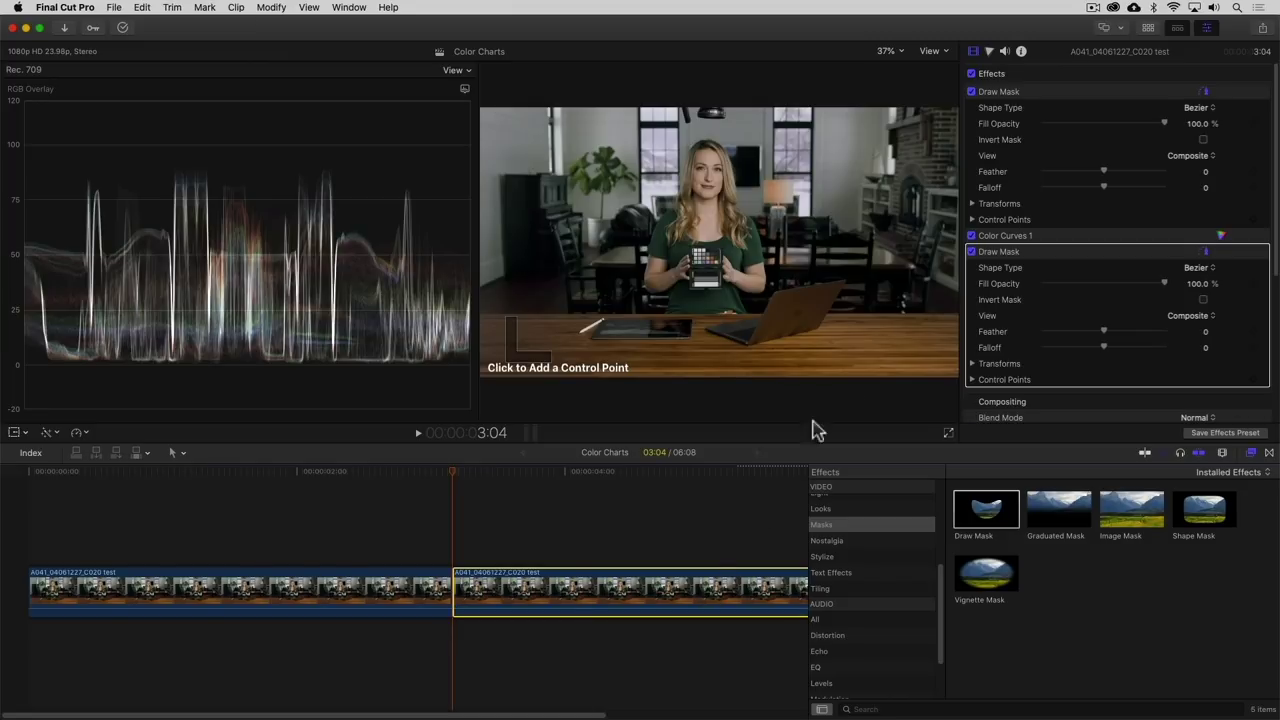
left_click_drag(988, 251, 991, 237)
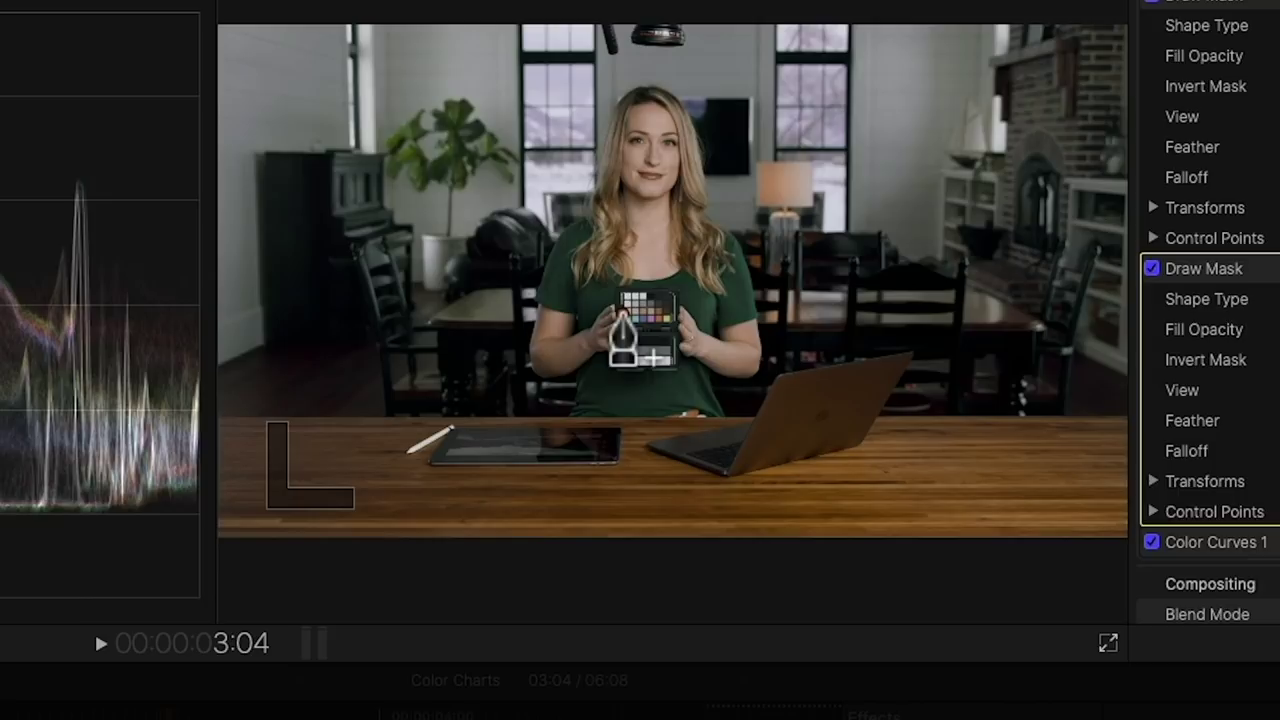
left_click(634, 305)
left_click(634, 320)
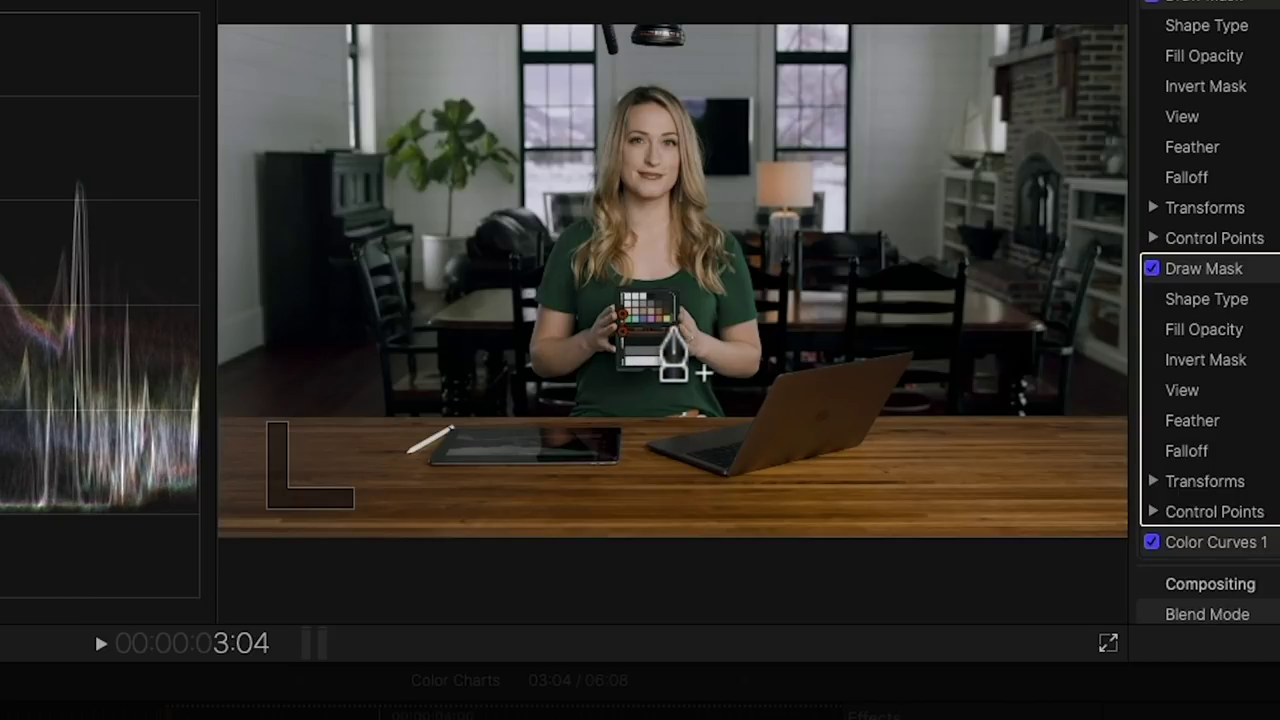
left_click(676, 330)
left_click(624, 313)
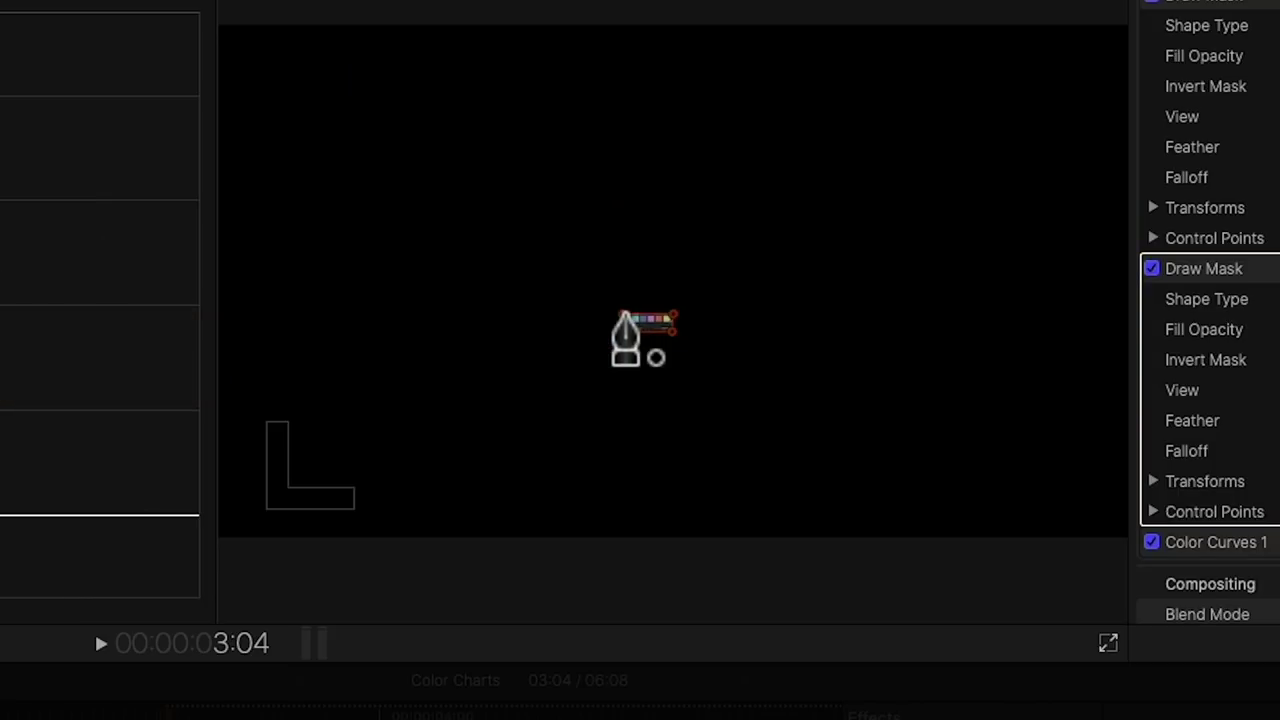
Scale the chart to 585%, move it to Y 432 px, and tighten the mask around the swatch row.
scroll(1270, 420, "down", 5)
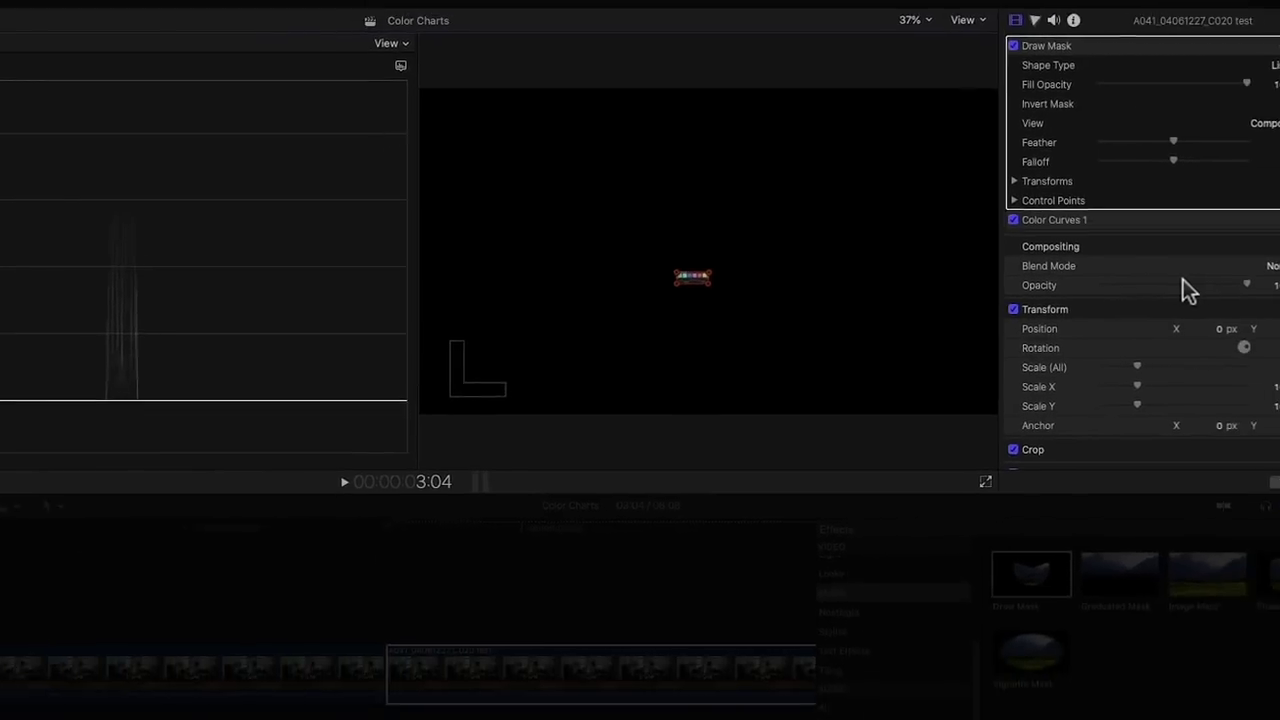
left_click_drag(1278, 367, 1279, 367)
left_click_drag(1200, 306, 1208, 318)
left_click_drag(577, 297, 571, 260)
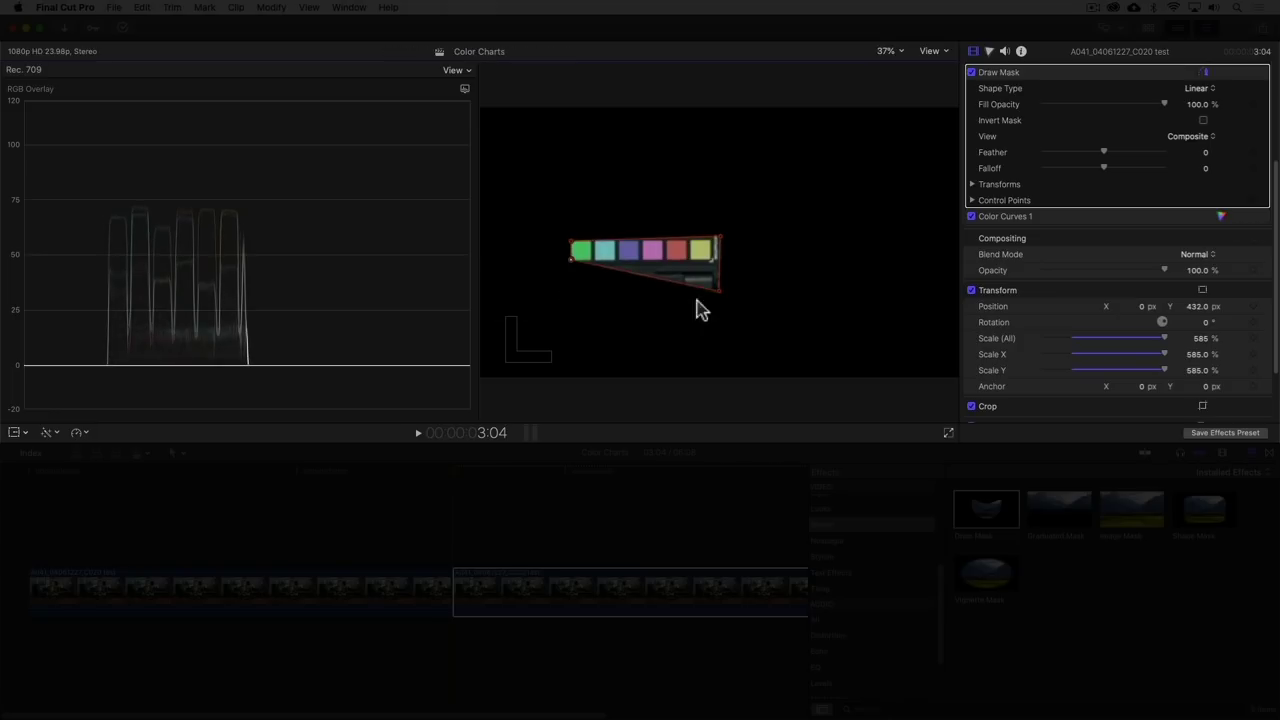
left_click_drag(720, 306, 710, 265)
Change the scope display from the RGB overlay waveform to the Vectorscope.
left_click(464, 88)
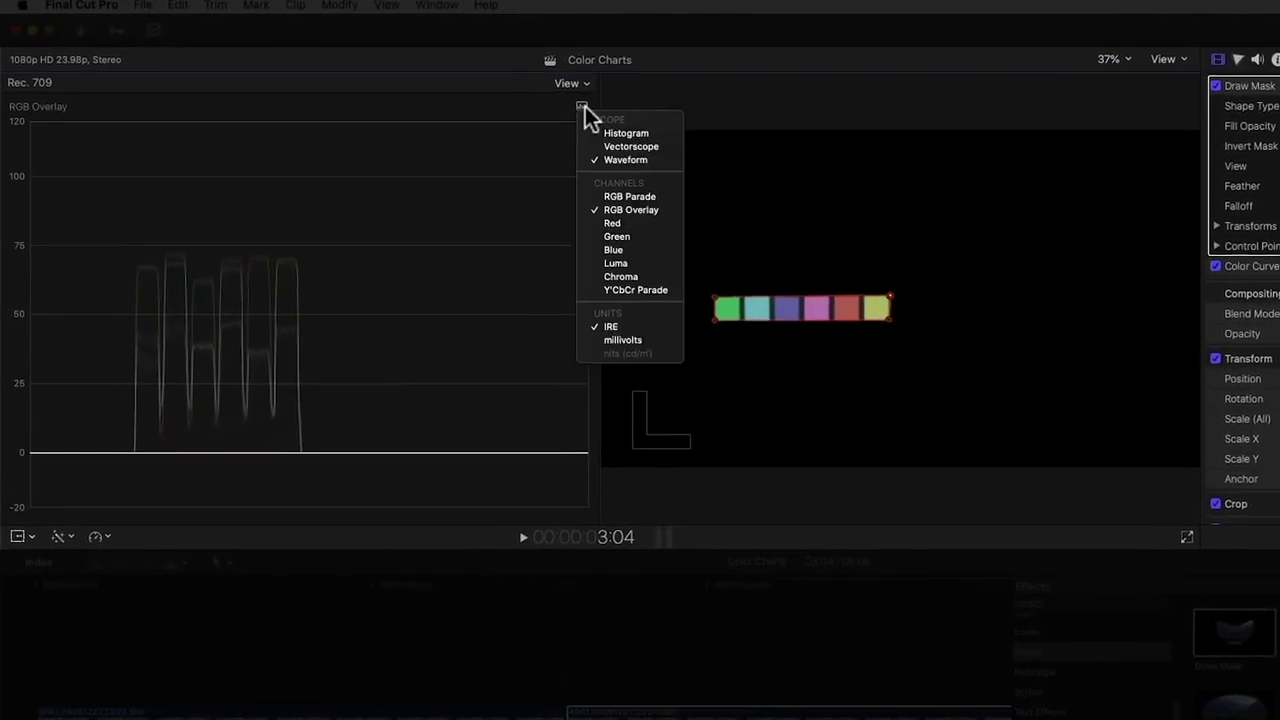
left_click(676, 162)
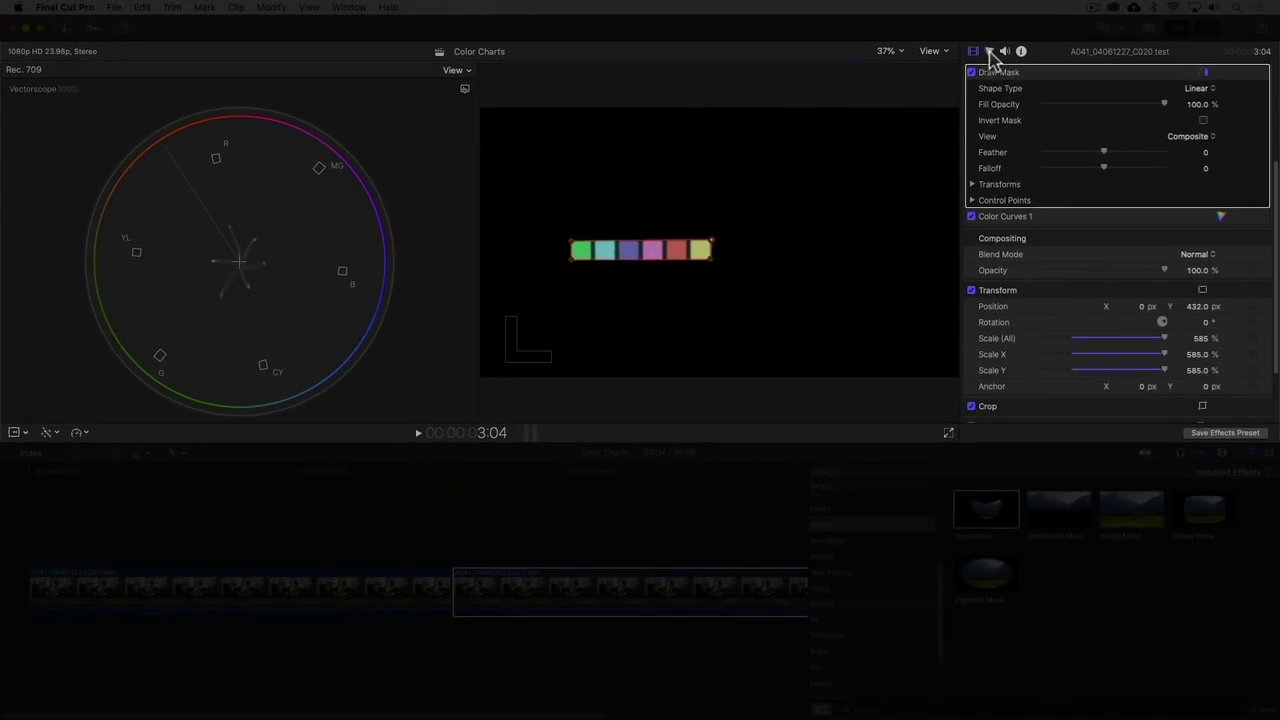
Add a Hue/Saturation Curves effect in the Color inspector.
left_click(989, 52)
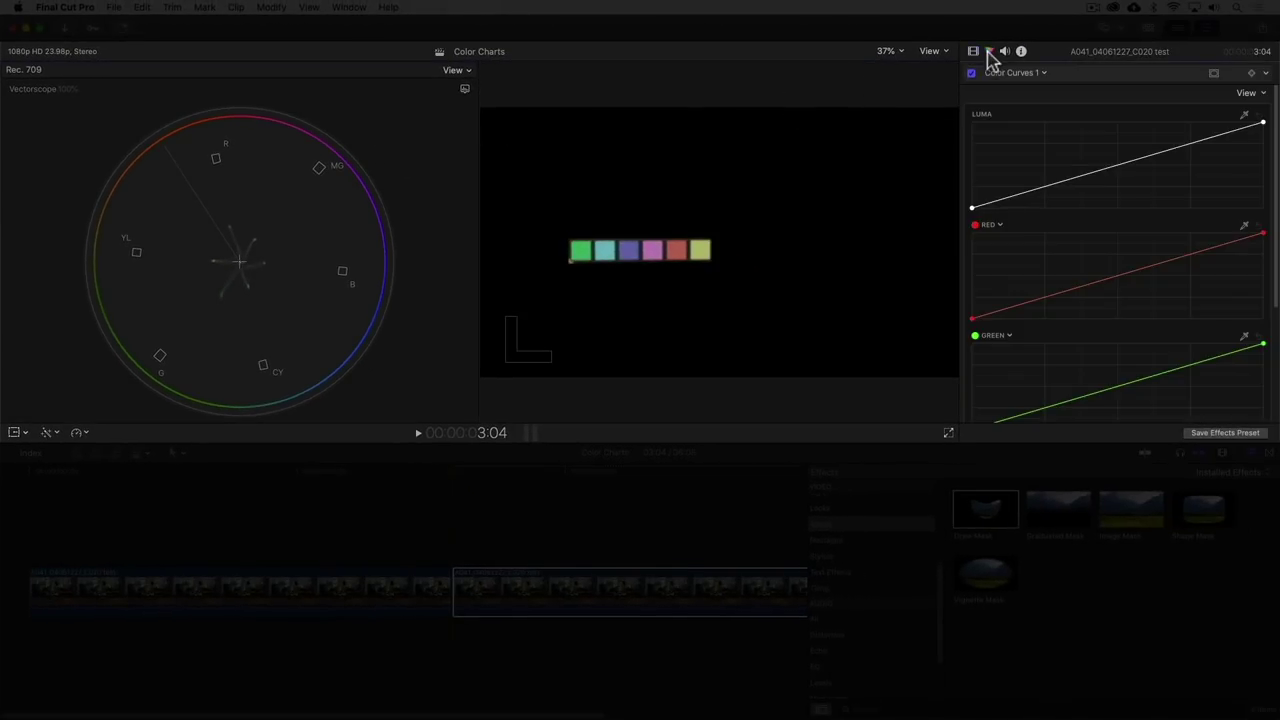
left_click(1002, 72)
left_click(1023, 163)
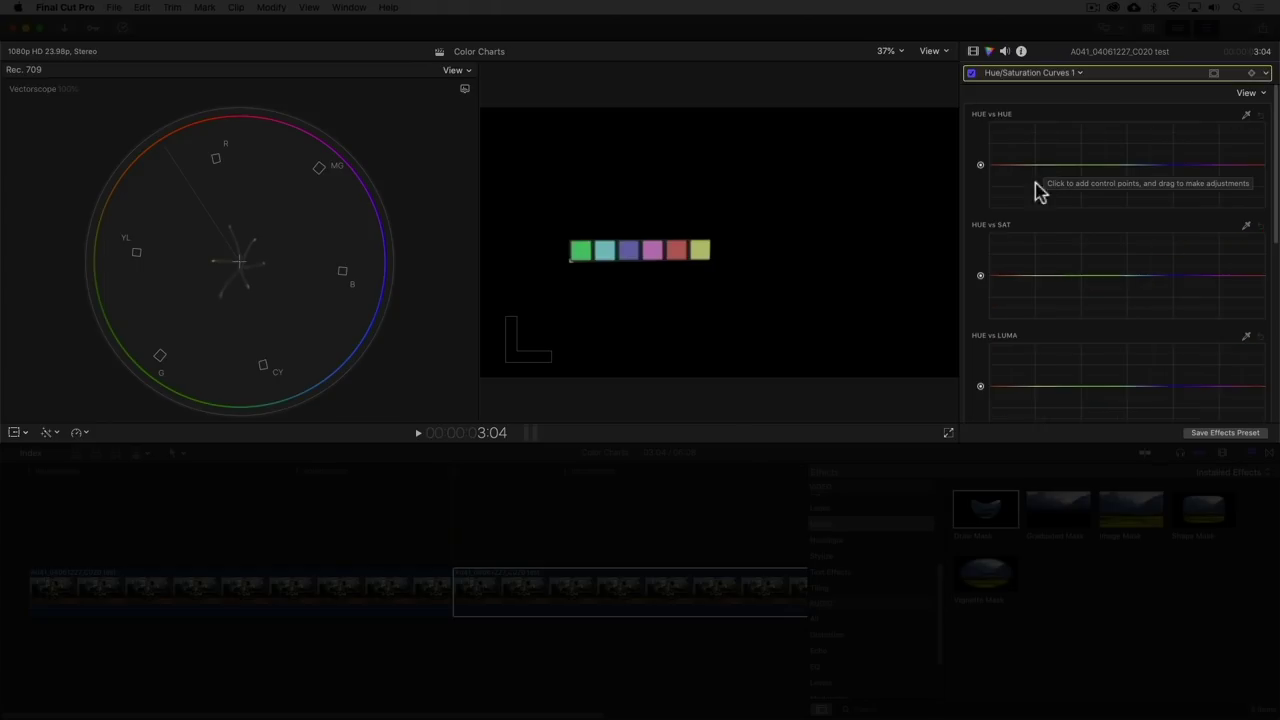
Shape Hue vs Sat: add red, orange, yellow, green, cyan, blue points, raise magenta, lower red and green.
left_click(992, 277)
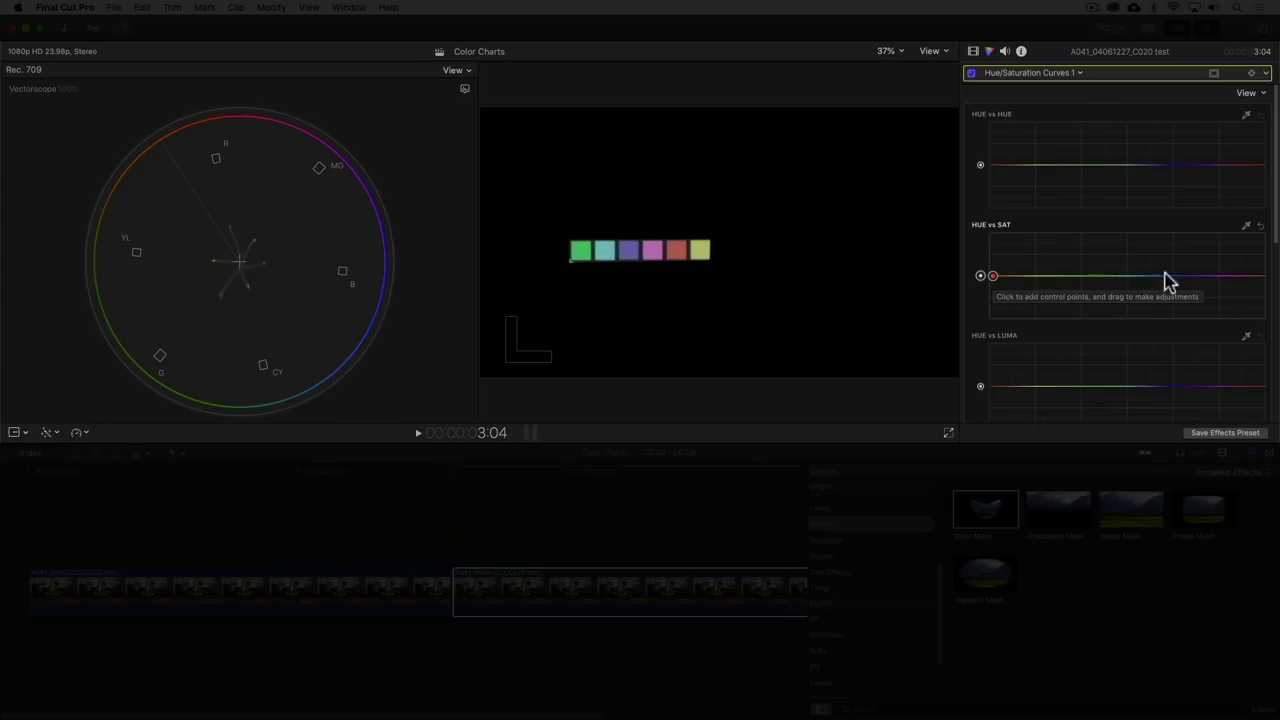
left_click_drag(1201, 274, 1217, 268)
left_click(1087, 279)
left_click(1043, 276)
left_click(1141, 272)
left_click(1176, 264)
left_click(1012, 275)
left_click(991, 276)
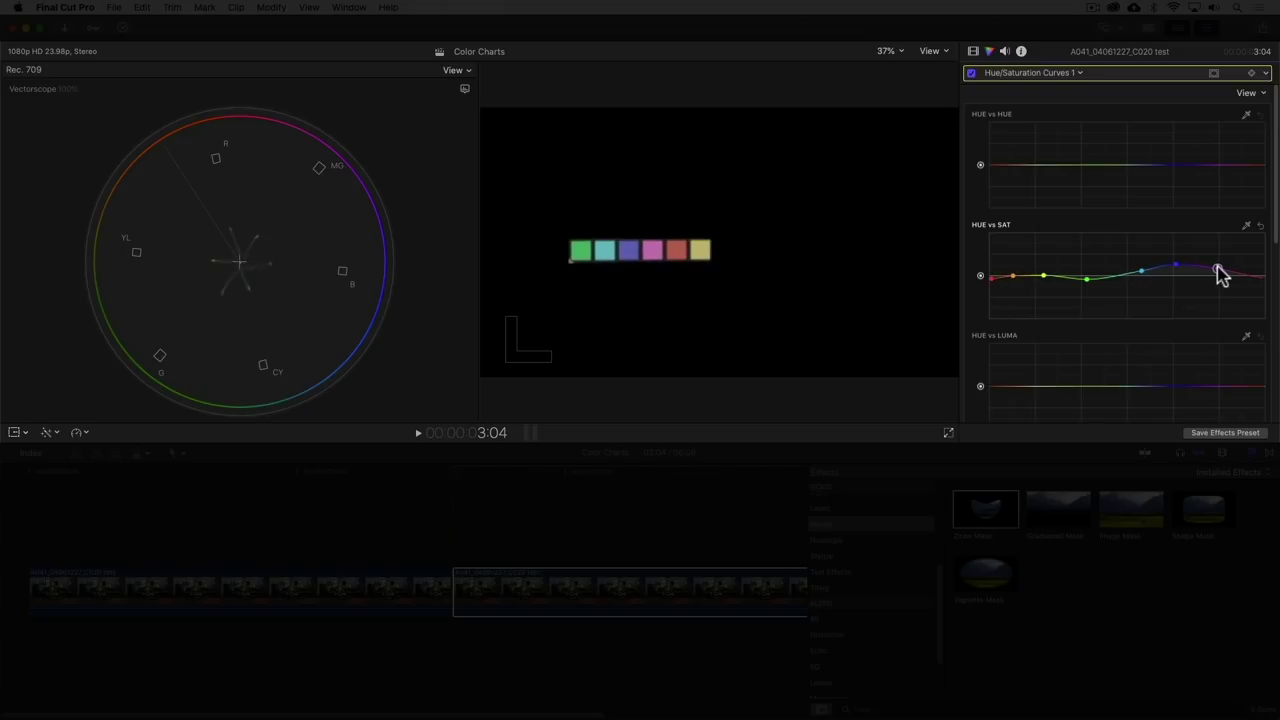
left_click_drag(992, 277, 990, 282)
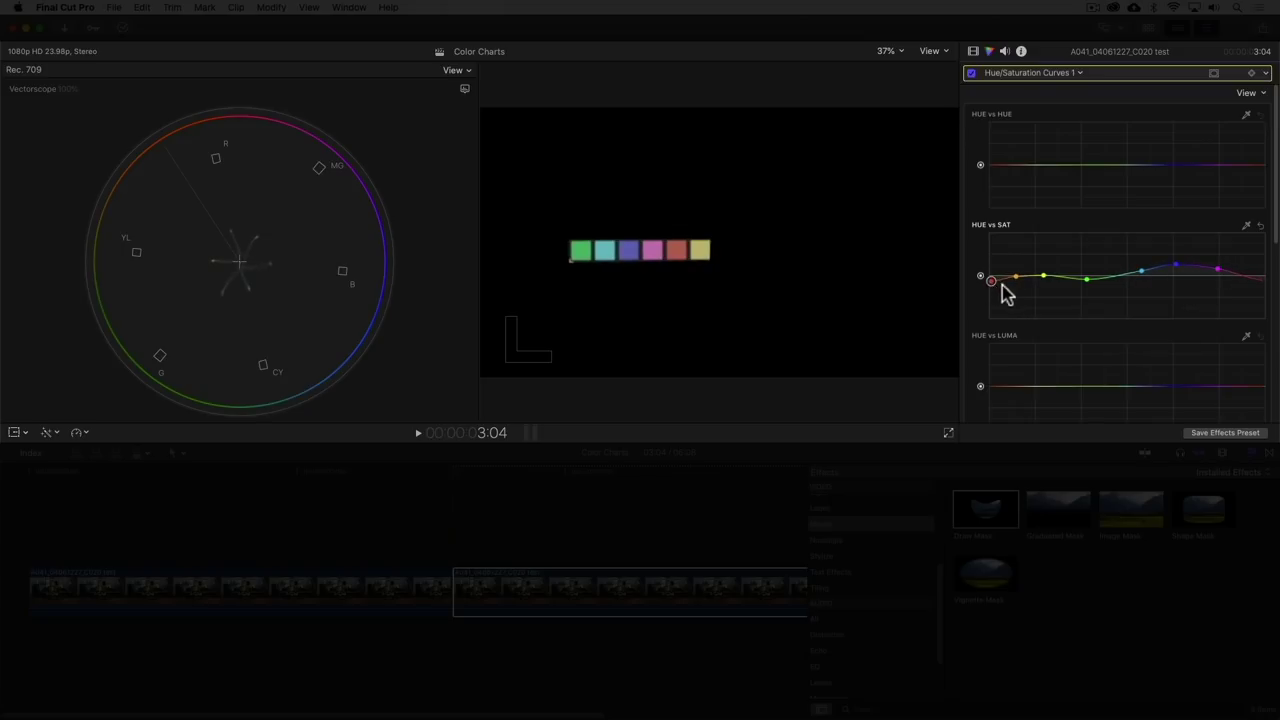
left_click_drag(1087, 278, 1081, 281)
left_click(1176, 266)
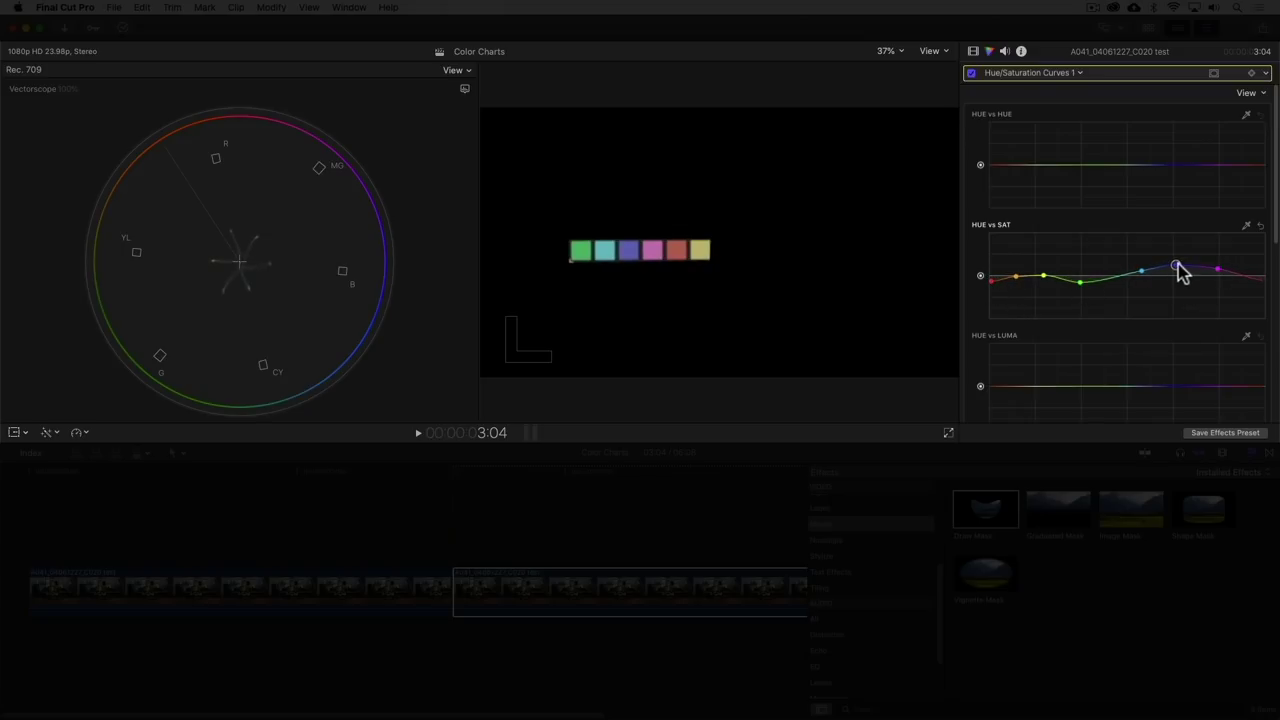
Add red, yellow, green, blue and magenta points on the Hue vs Hue curve.
left_click(990, 165)
left_click(1037, 164)
left_click(1083, 163)
left_click(1176, 165)
left_click(1224, 165)
left_click(991, 165)
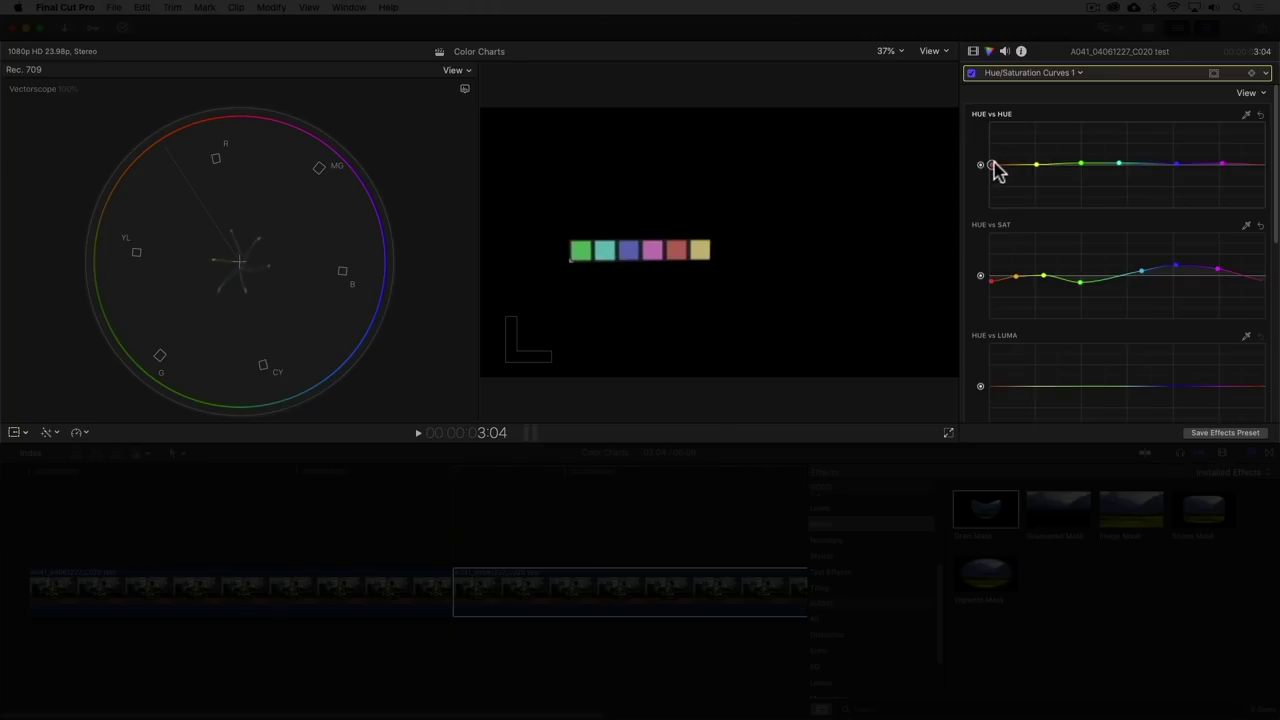
Uncheck the second Draw Mask in the Video inspector to reveal the full interview frame.
left_click(974, 51)
left_click(972, 237)
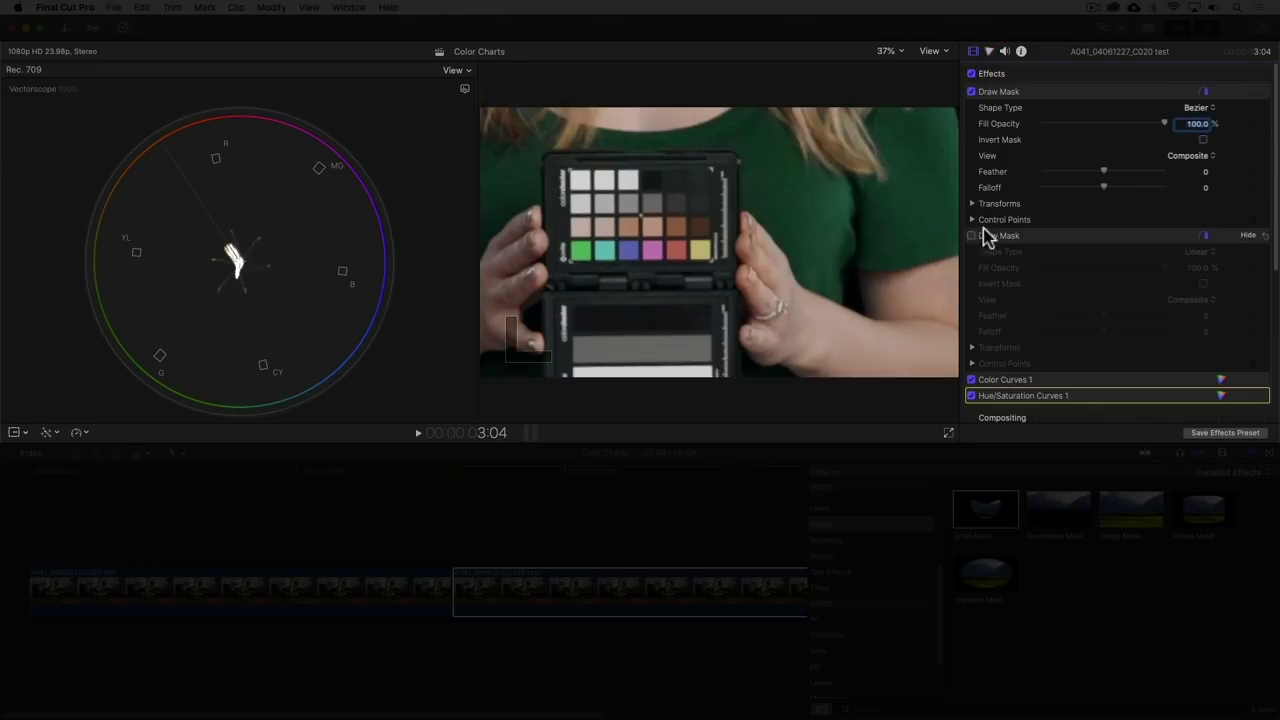
scroll(1100, 290, "down", 3)
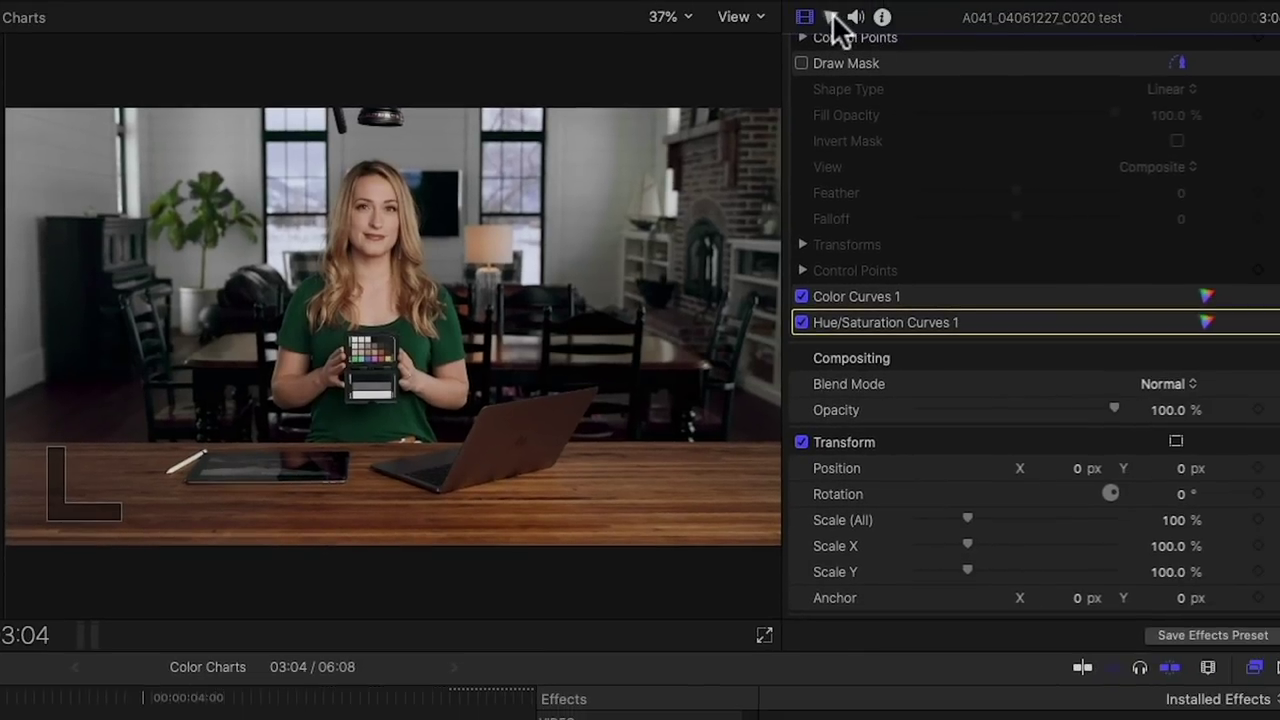
Sample a colour from the interview with the Hue vs Hue eyedropper and nudge its point up.
left_click(832, 17)
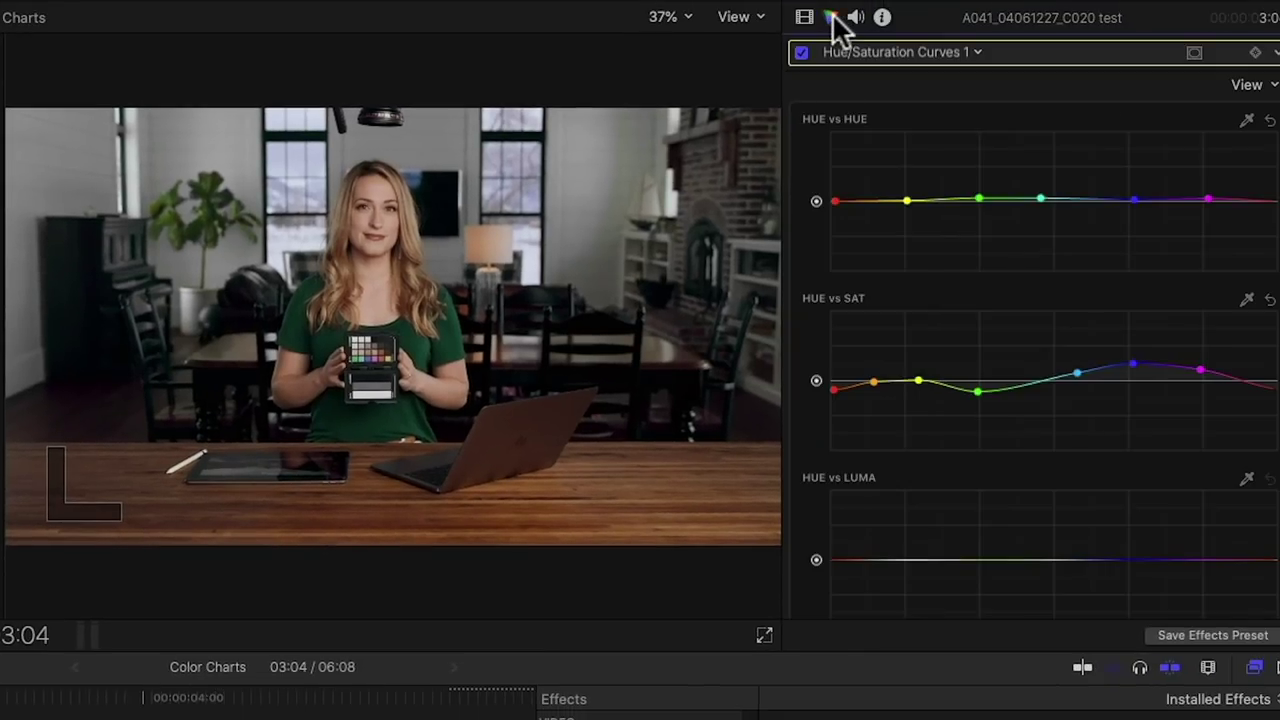
left_click(1247, 119)
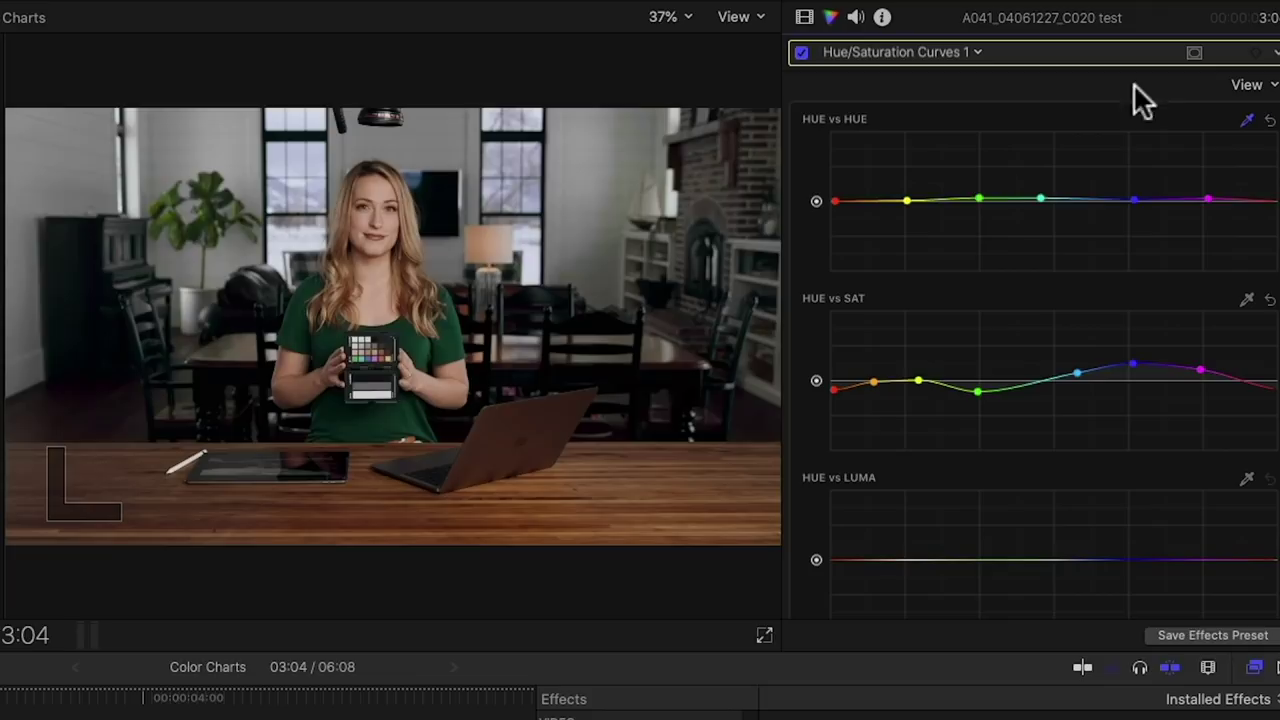
left_click(512, 165)
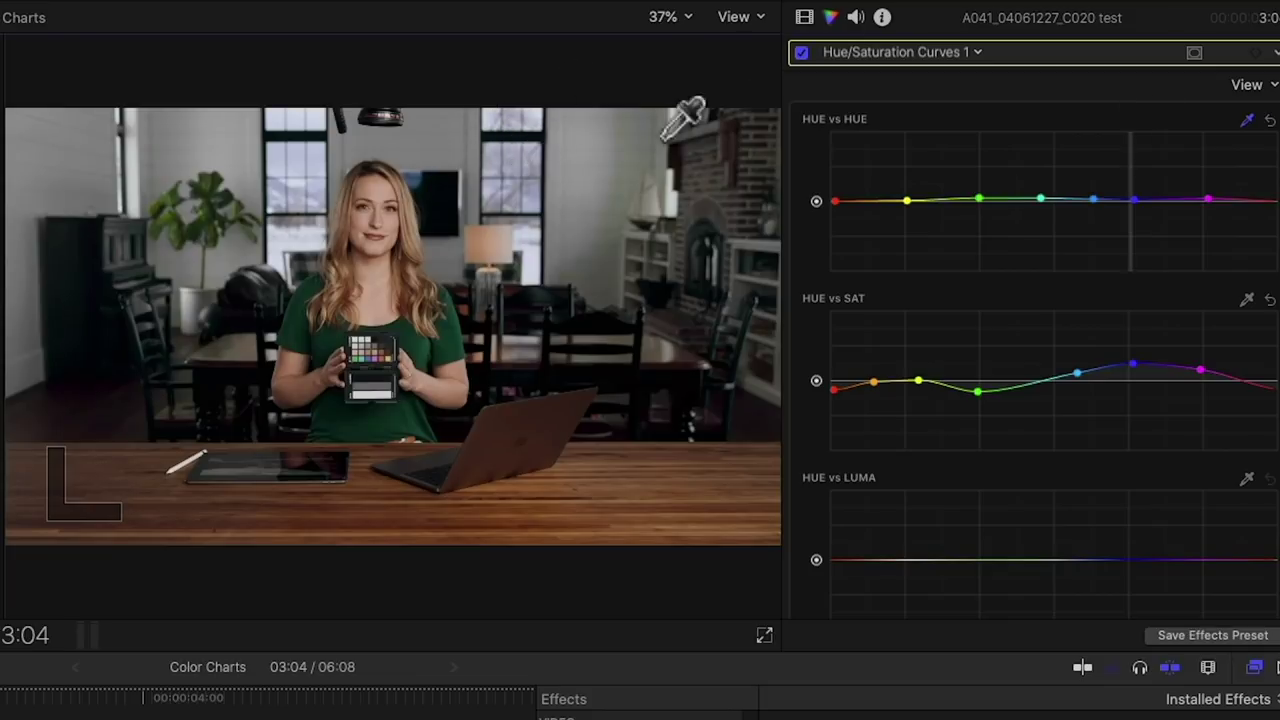
left_click(1093, 200)
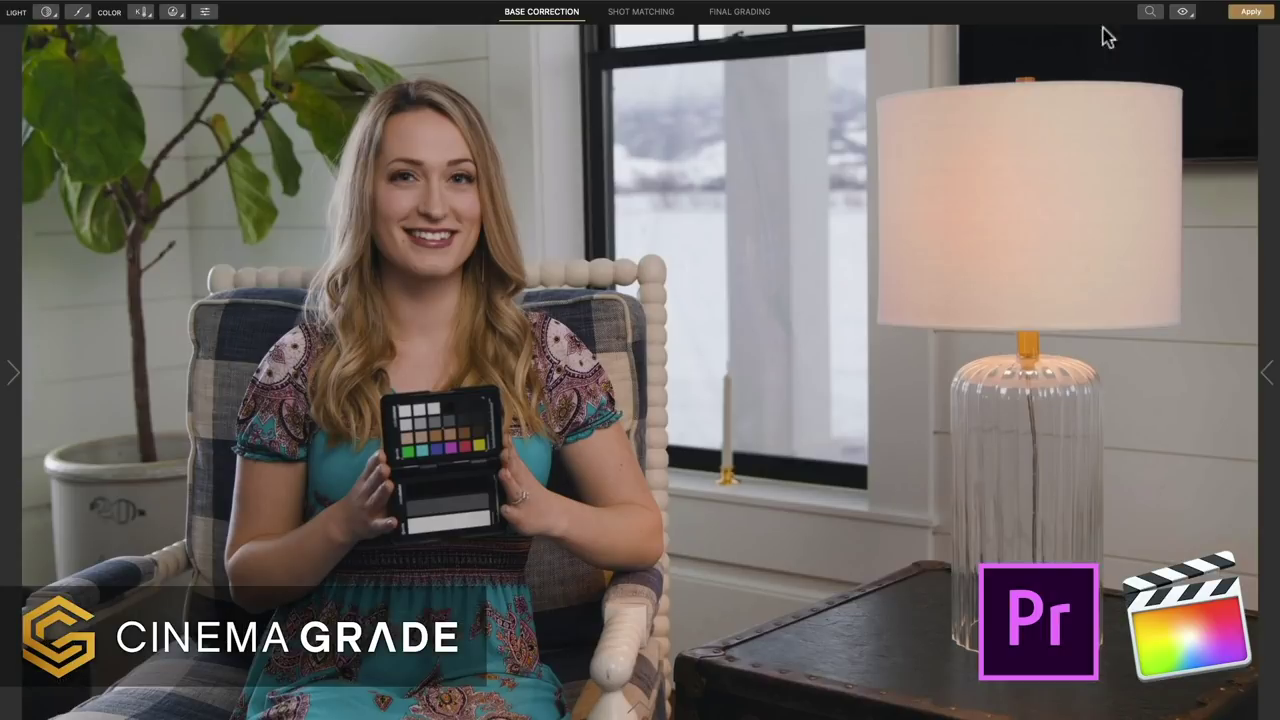
Apply the CinemaGrade correction to the host editor, confirming Continue to overwrite the existing grade.
left_click(1252, 13)
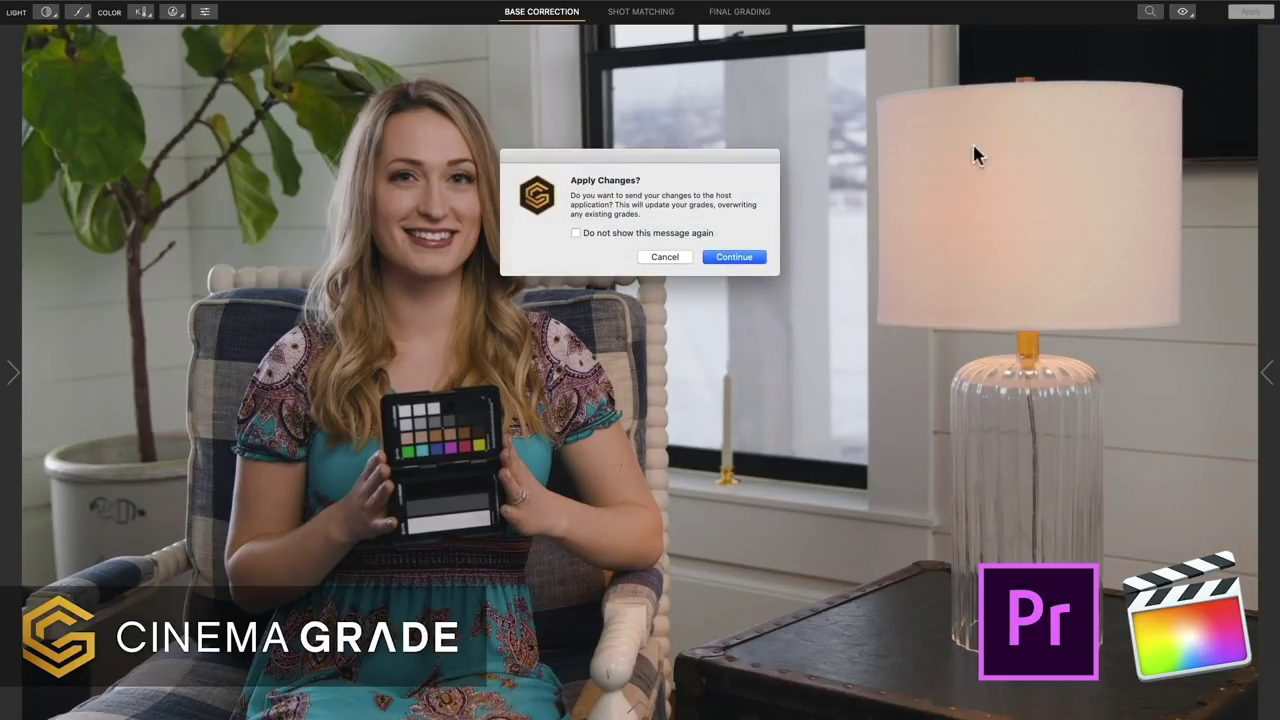
left_click(754, 254)
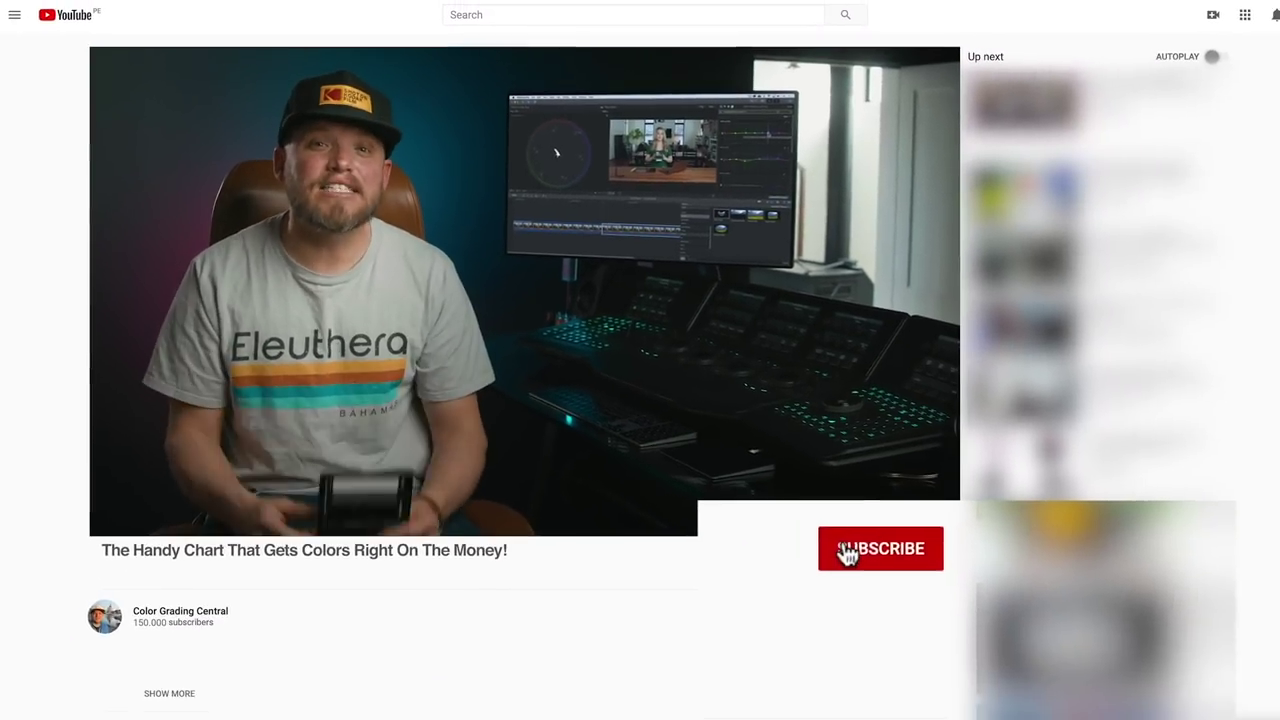
Subscribe to Color Grading Central and set the notification bell to All.
left_click(940, 578)
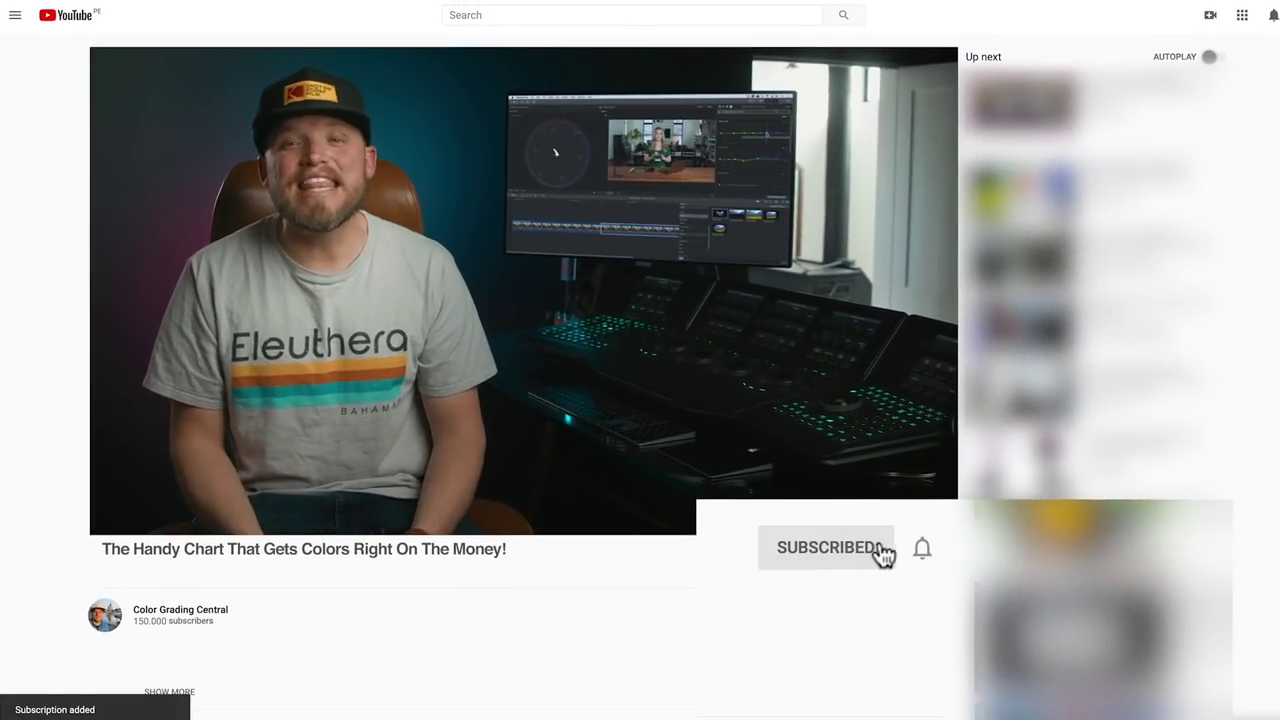
left_click(915, 553)
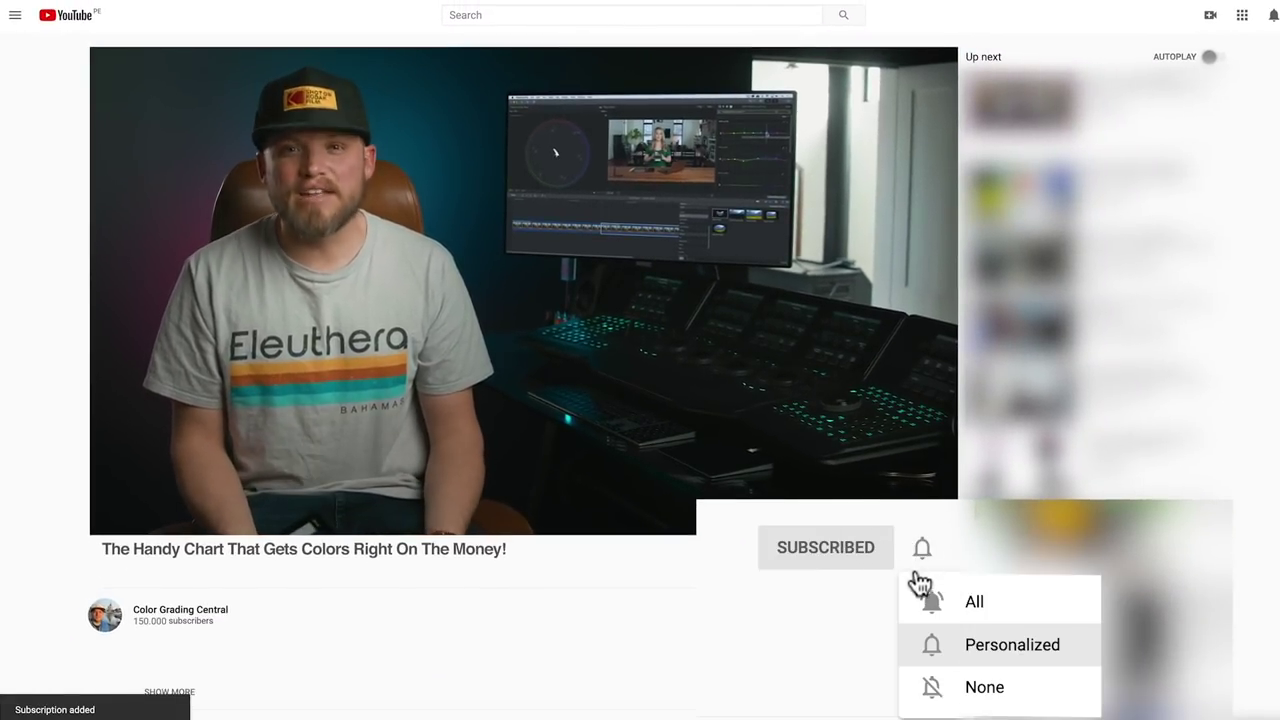
left_click(924, 598)
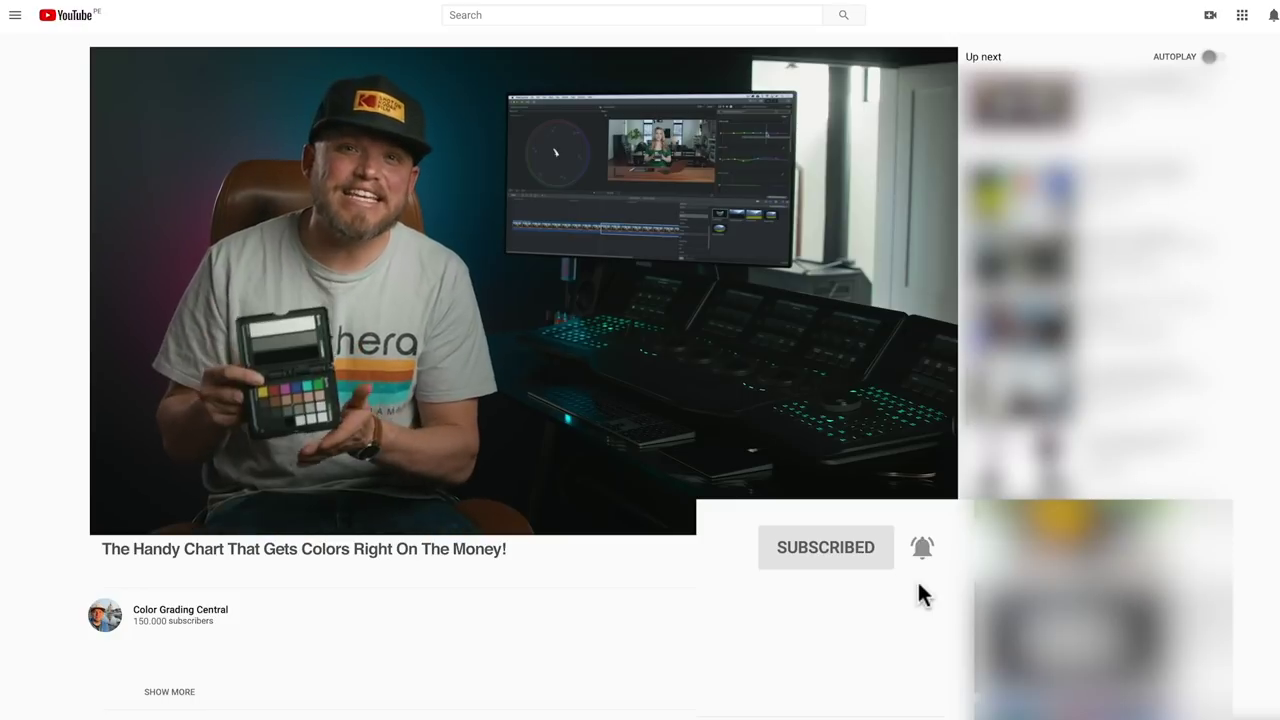